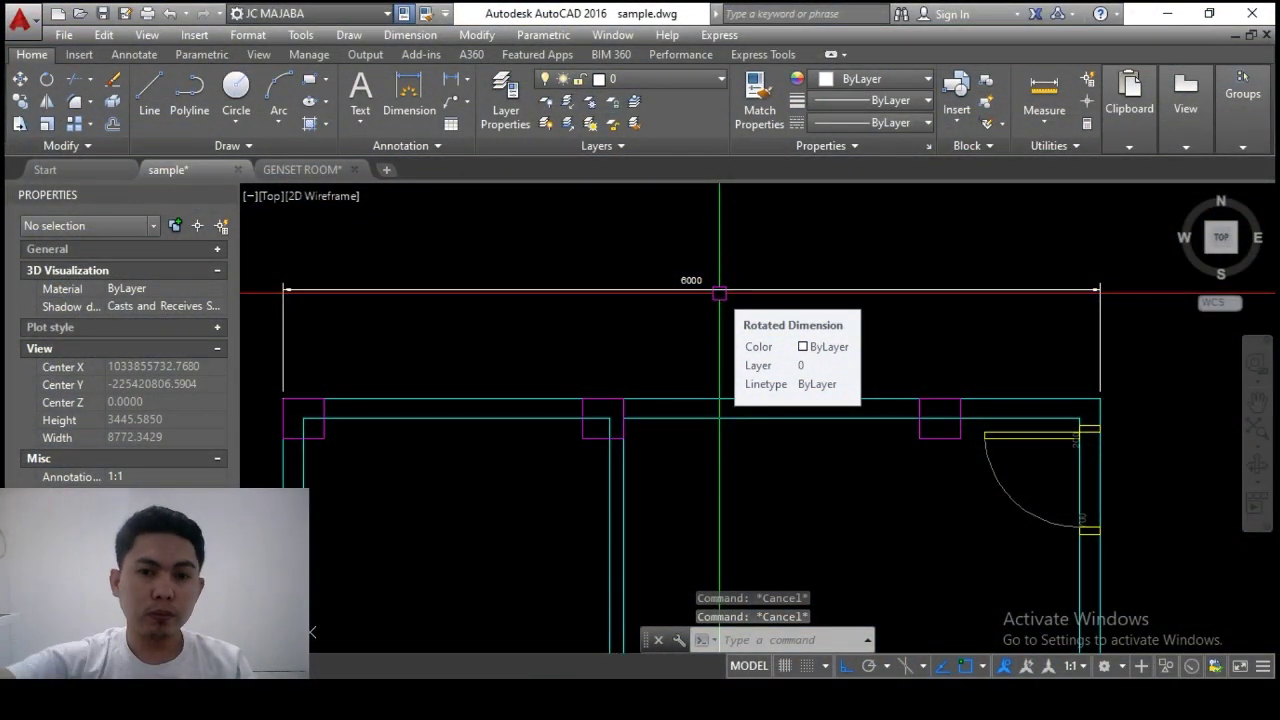
pyautogui.scroll(-3, 706, 292)
pyautogui.scroll(2, 706, 292)
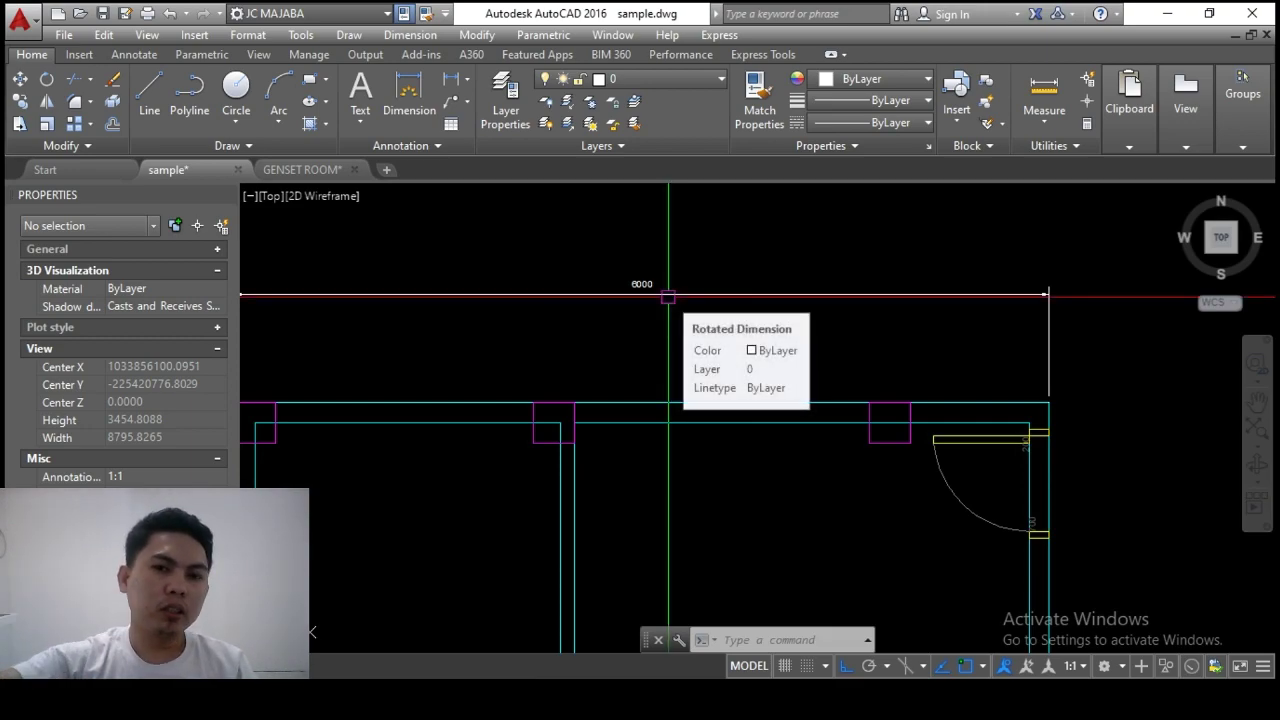
pyautogui.scroll(-1, 668, 296)
pyautogui.scroll(1, 664, 291)
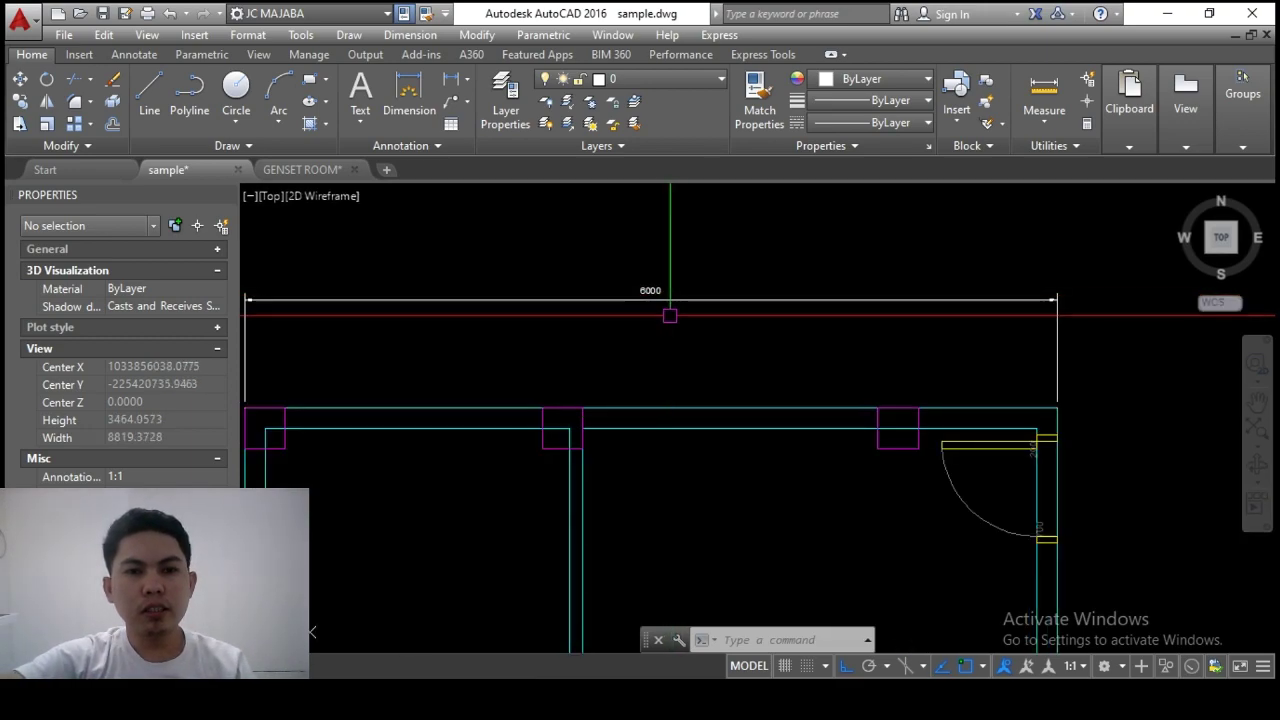
pyautogui.click(650, 290)
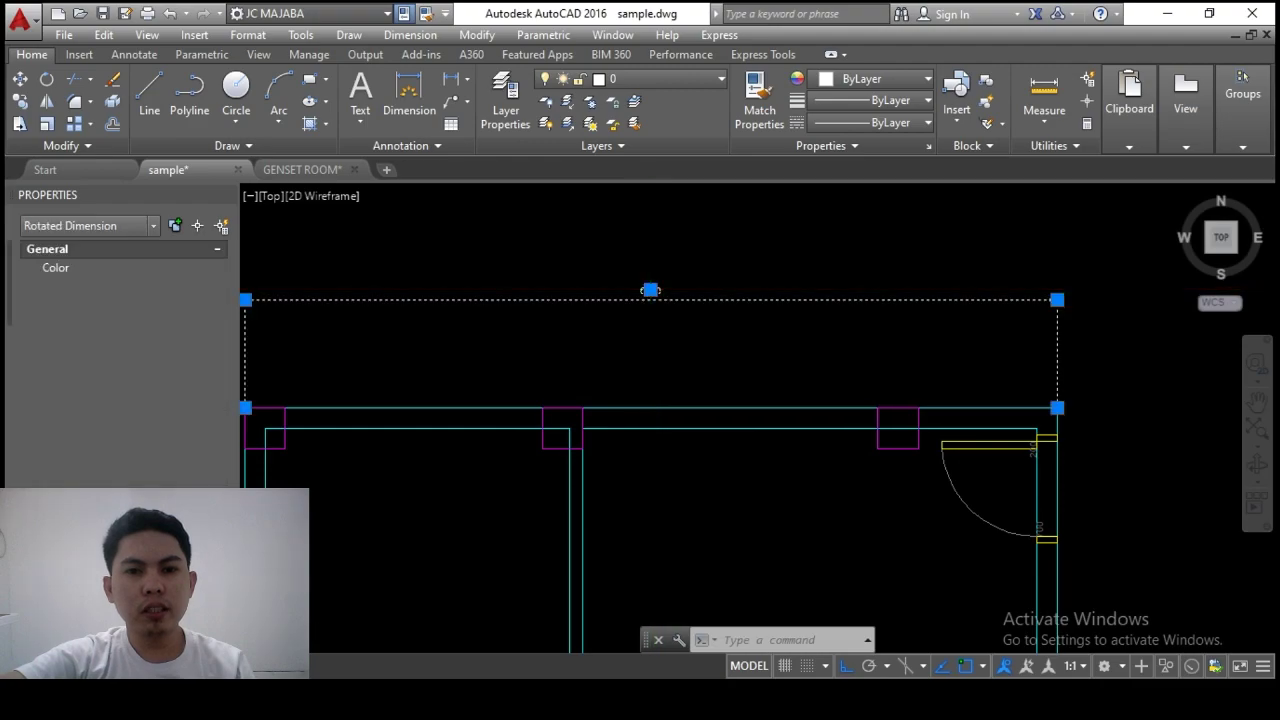
pyautogui.press('Escape')
pyautogui.press('Escape')
pyautogui.scroll(-2, 717, 318)
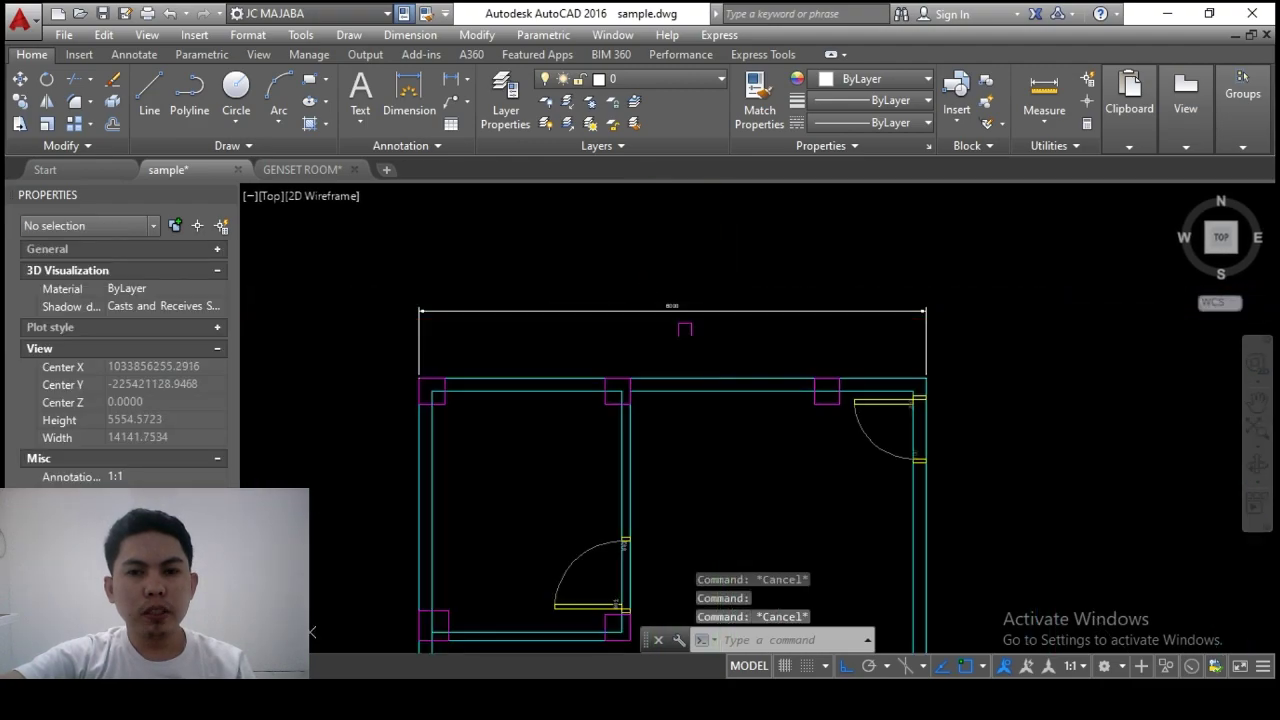
pyautogui.scroll(2, 680, 308)
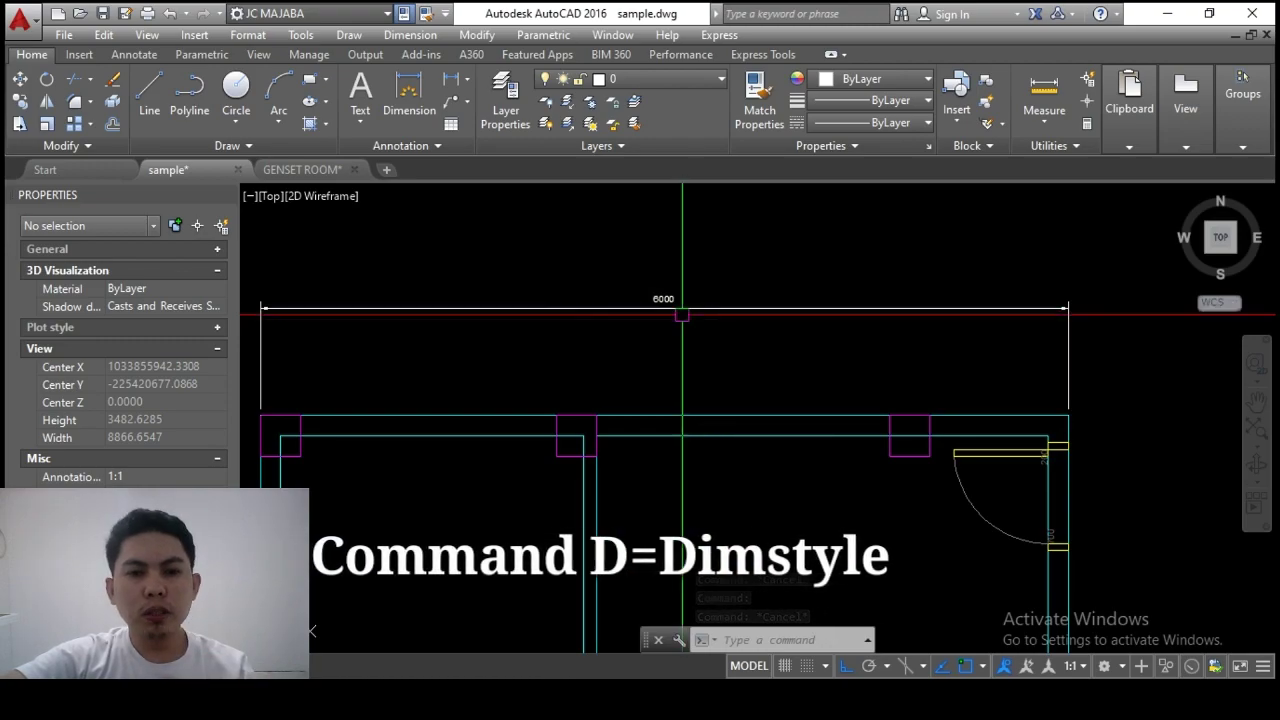
pyautogui.scroll(-2, 690, 320)
# - Change the Scale 50 dimension style's overall scale to 100 and make Scale 50 current
pyautogui.scroll(2, 693, 321)
pyautogui.press('Escape')
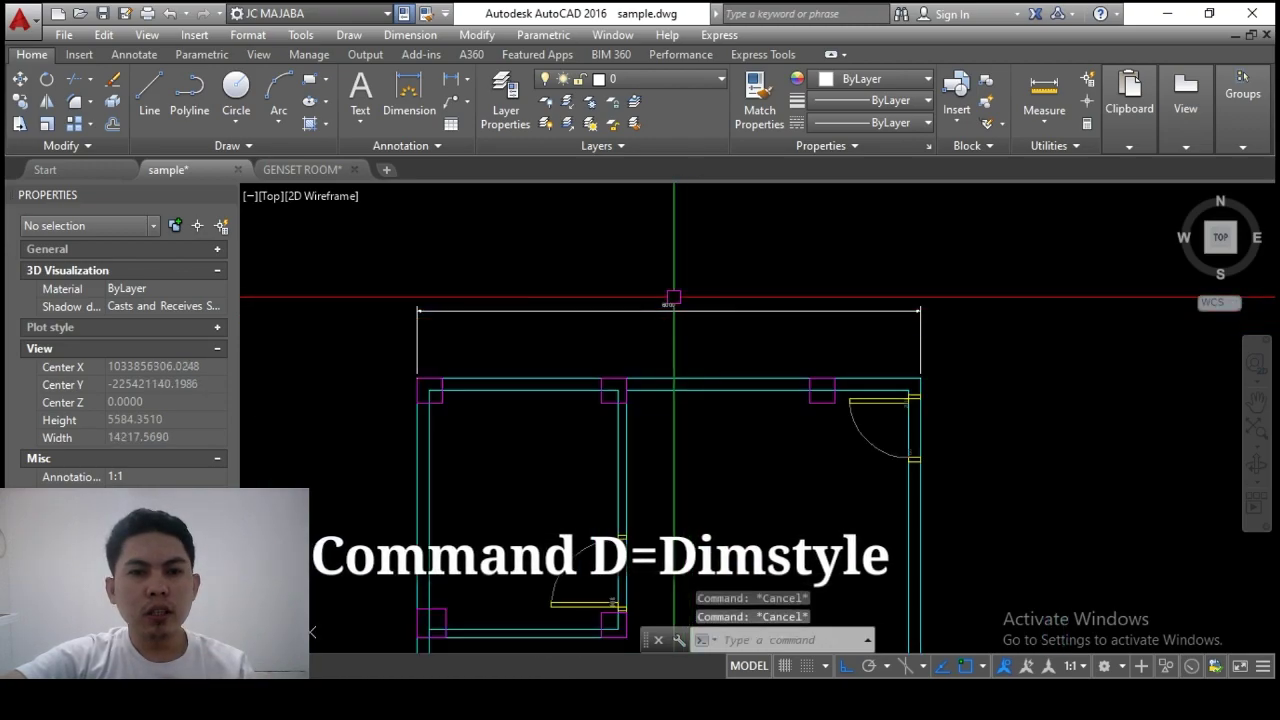
pyautogui.write('d')
pyautogui.press('Return')
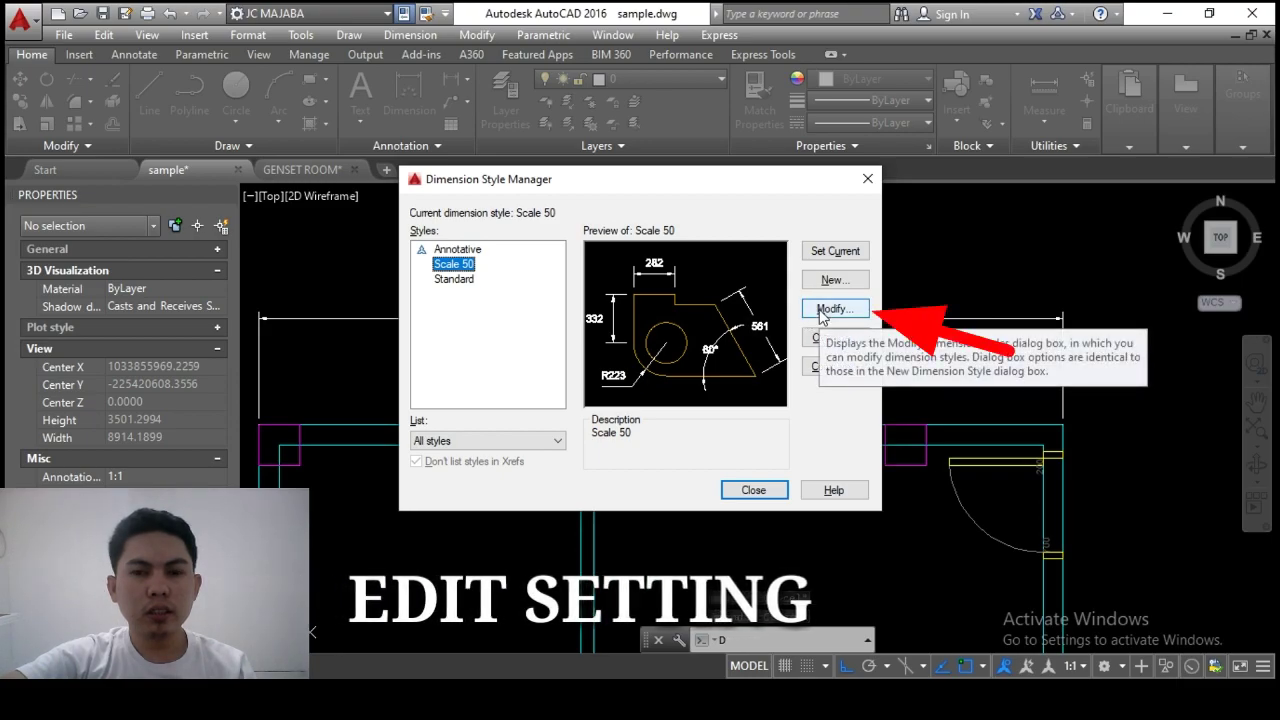
pyautogui.click(821, 314)
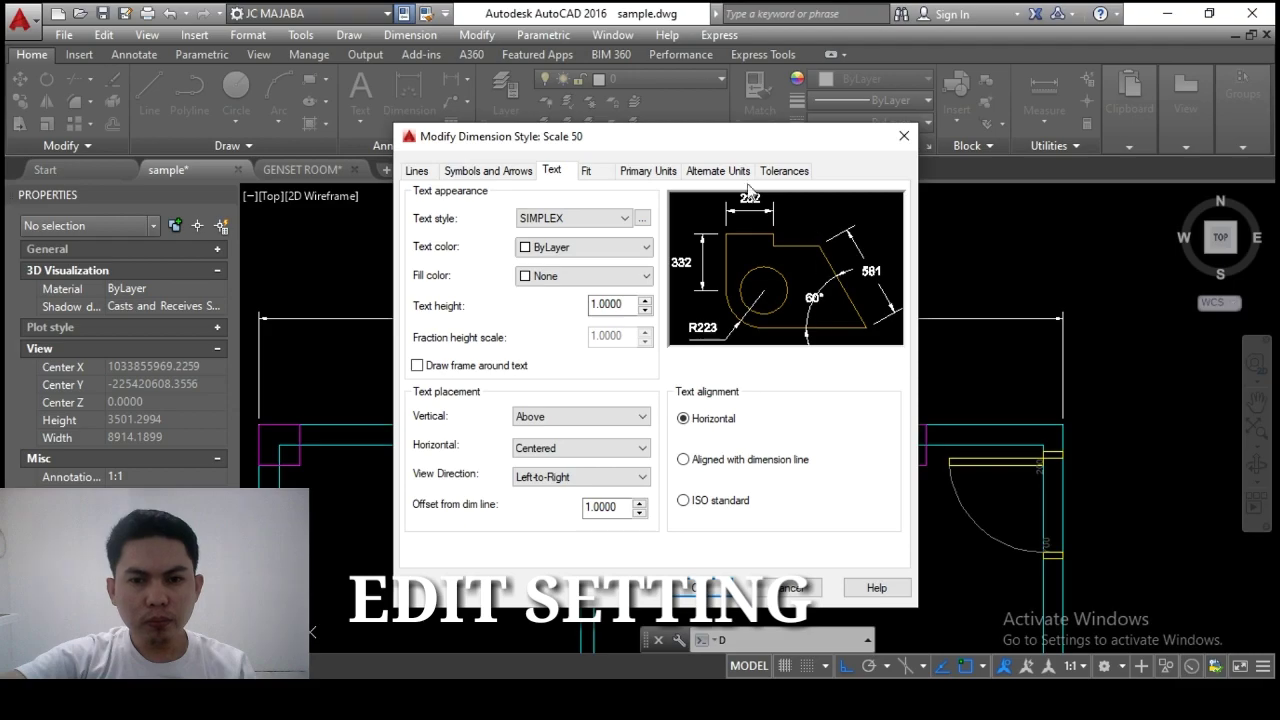
pyautogui.click(597, 170)
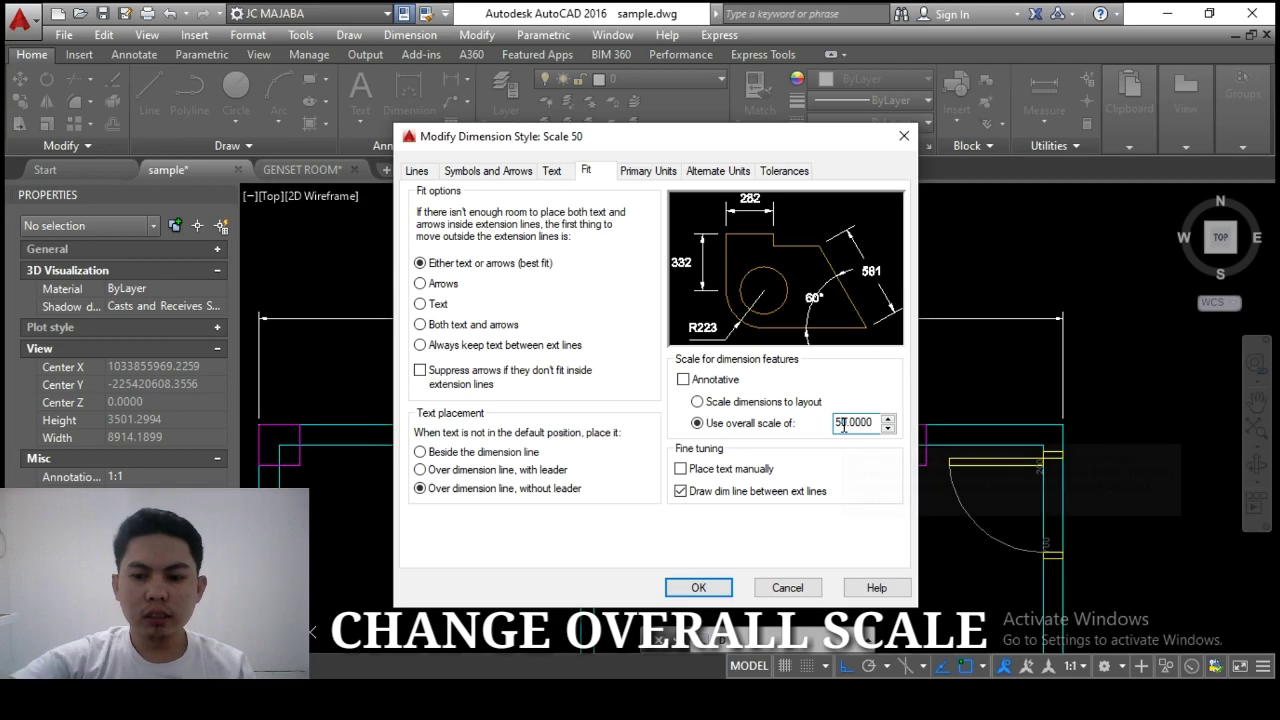
pyautogui.click(843, 424)
pyautogui.press('BackSpace')
pyautogui.write('0')
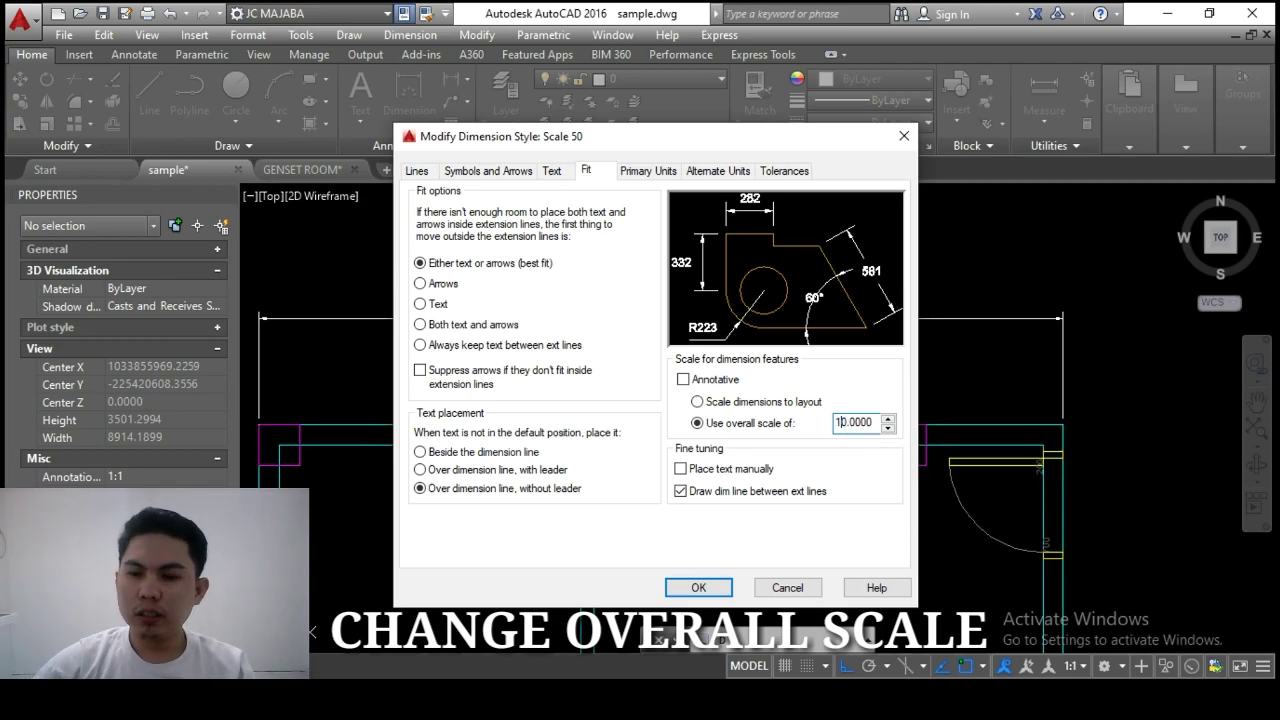
pyautogui.click(699, 588)
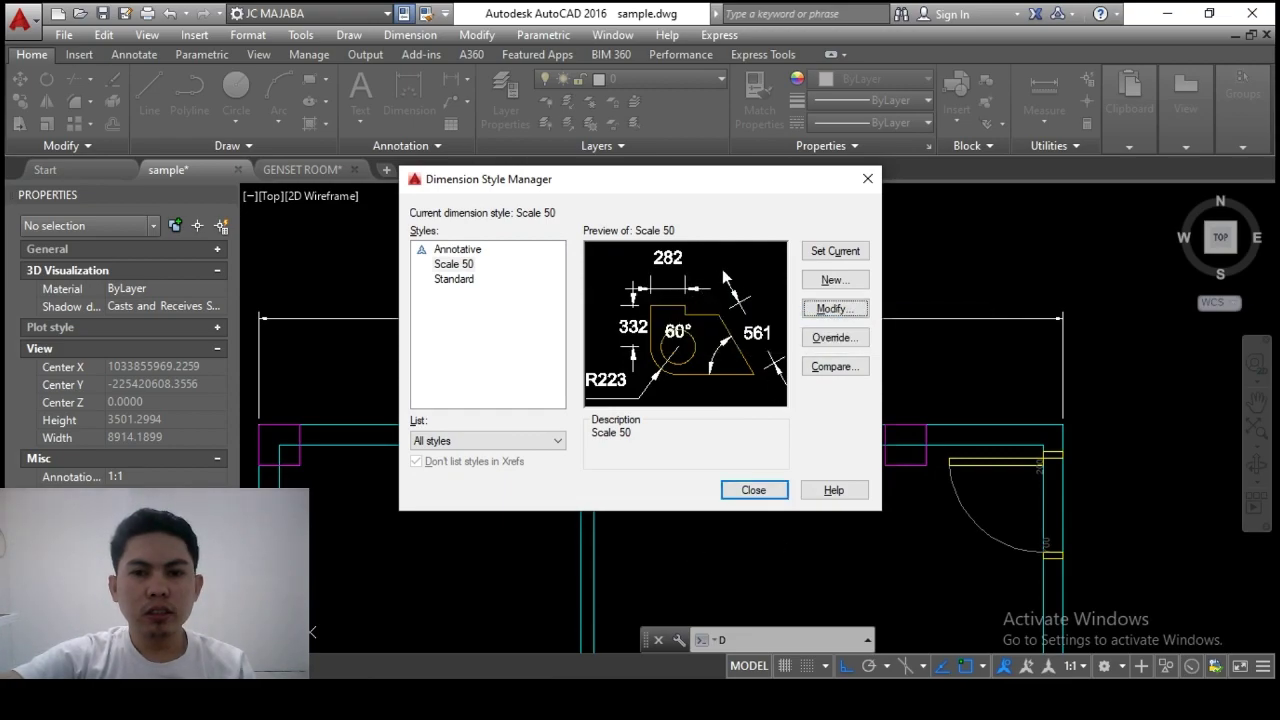
pyautogui.click(828, 252)
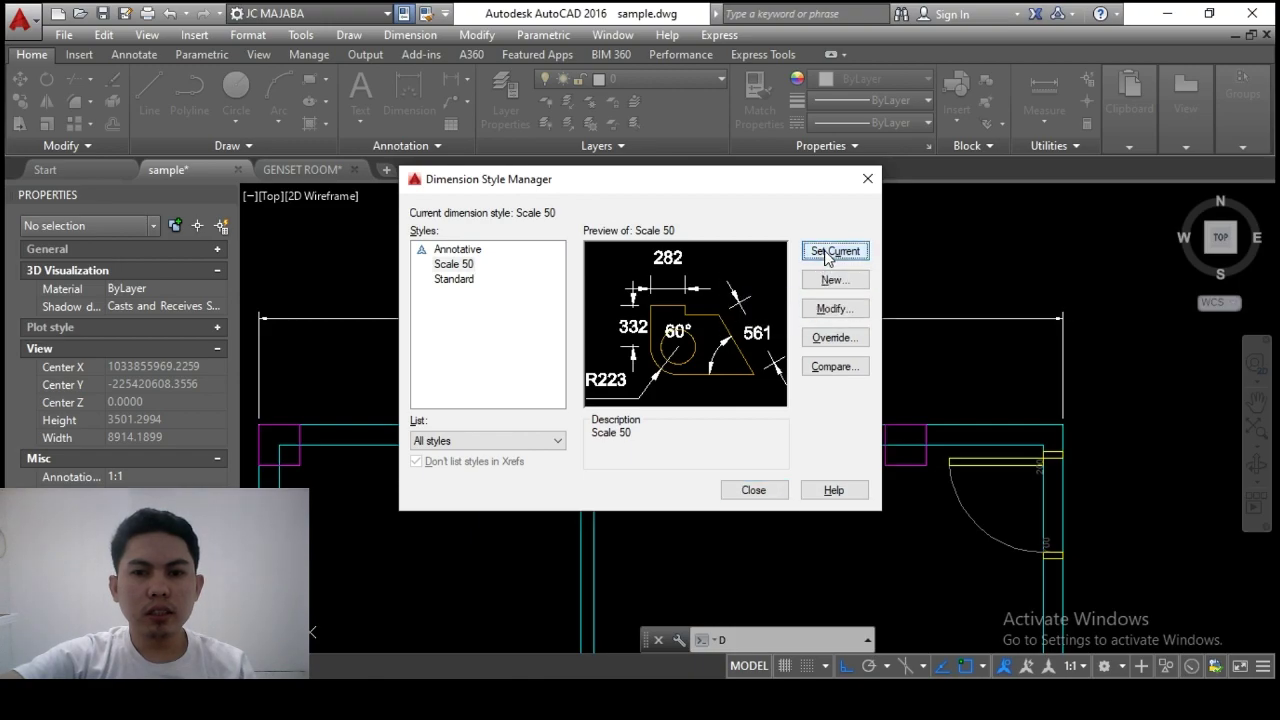
pyautogui.click(755, 490)
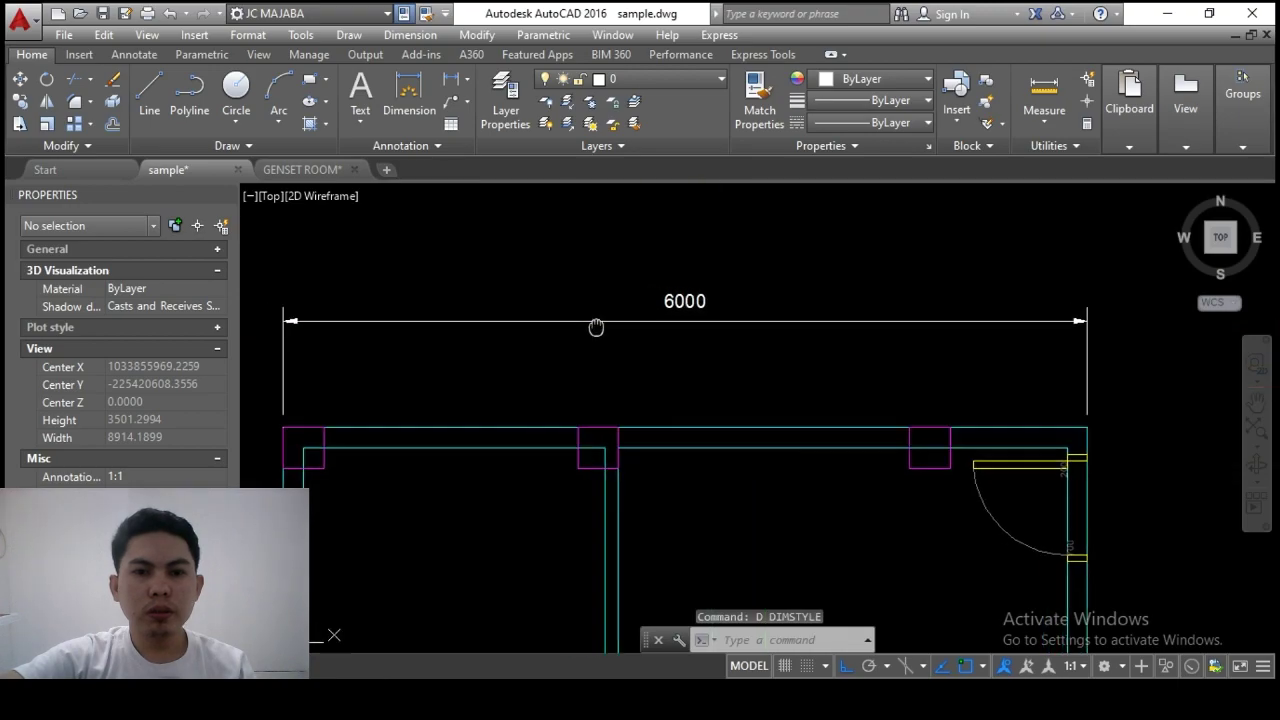
pyautogui.moveTo(712, 386); pyautogui.dragTo(792, 399, button='middle')
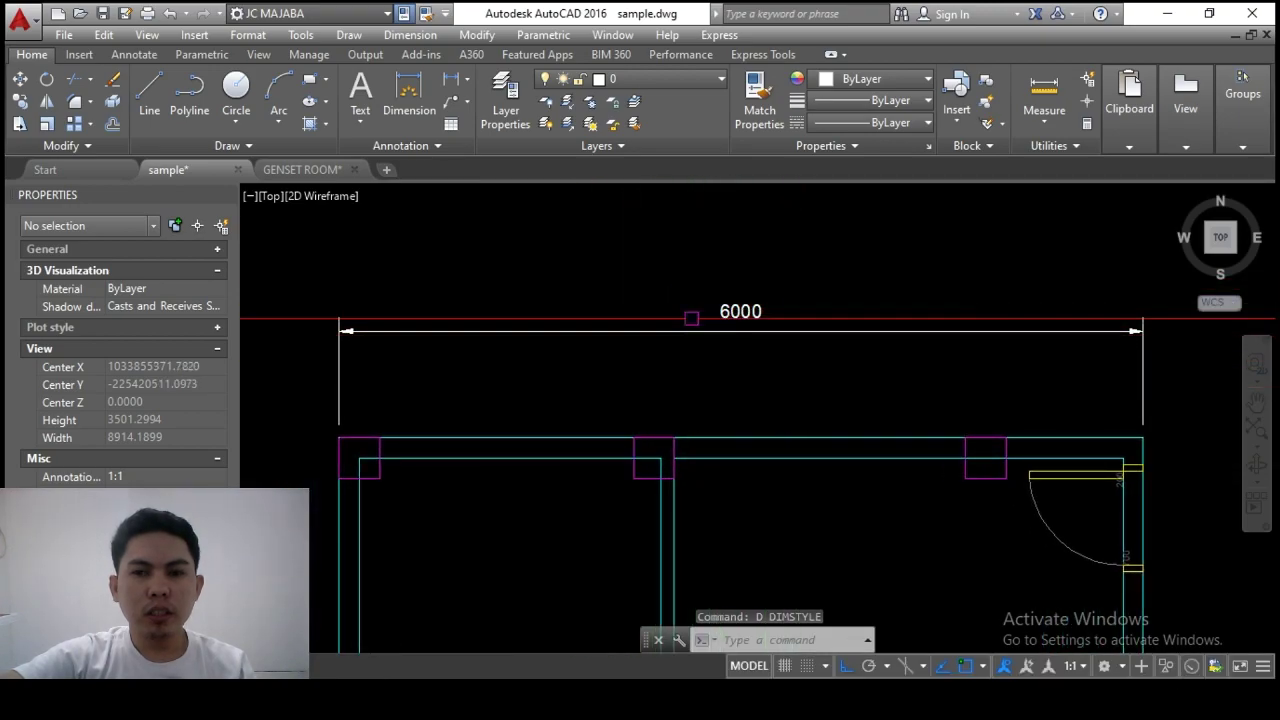
pyautogui.scroll(-1, 796, 304)
pyautogui.scroll(-2, 731, 258)
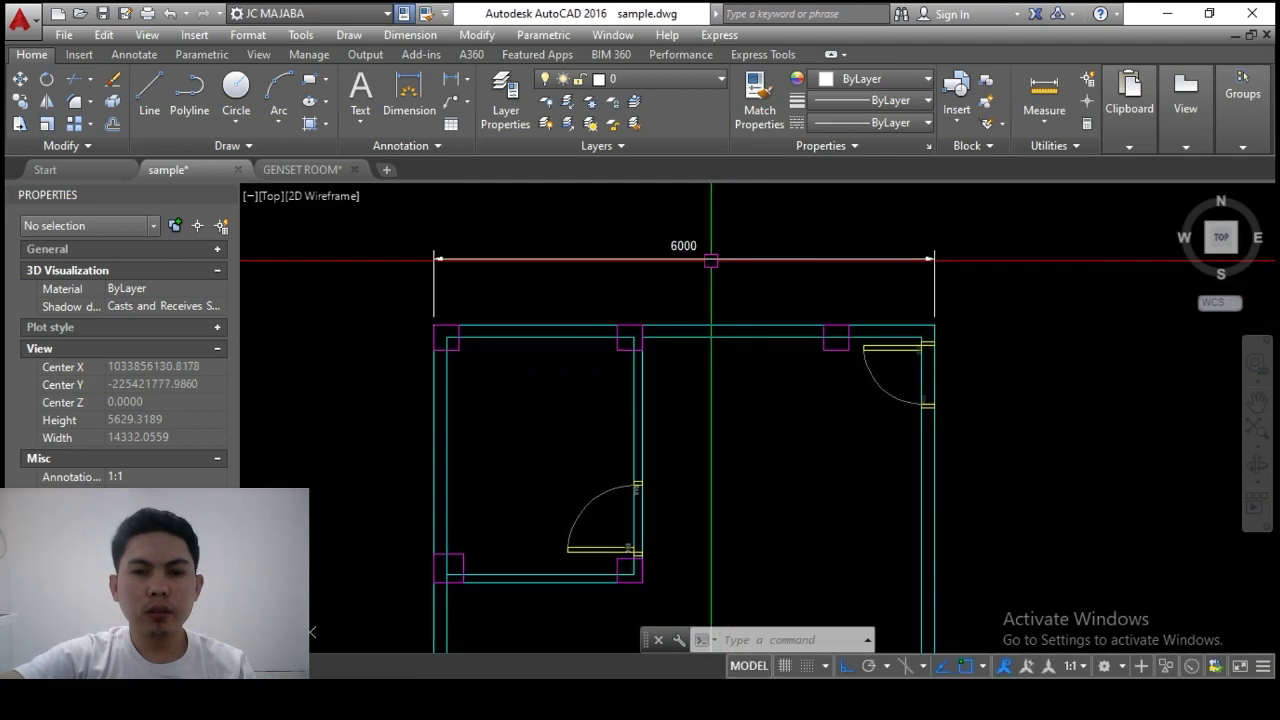
pyautogui.press('Escape')
pyautogui.press('Escape')
pyautogui.moveTo(707, 282); pyautogui.dragTo(731, 301, button='middle')
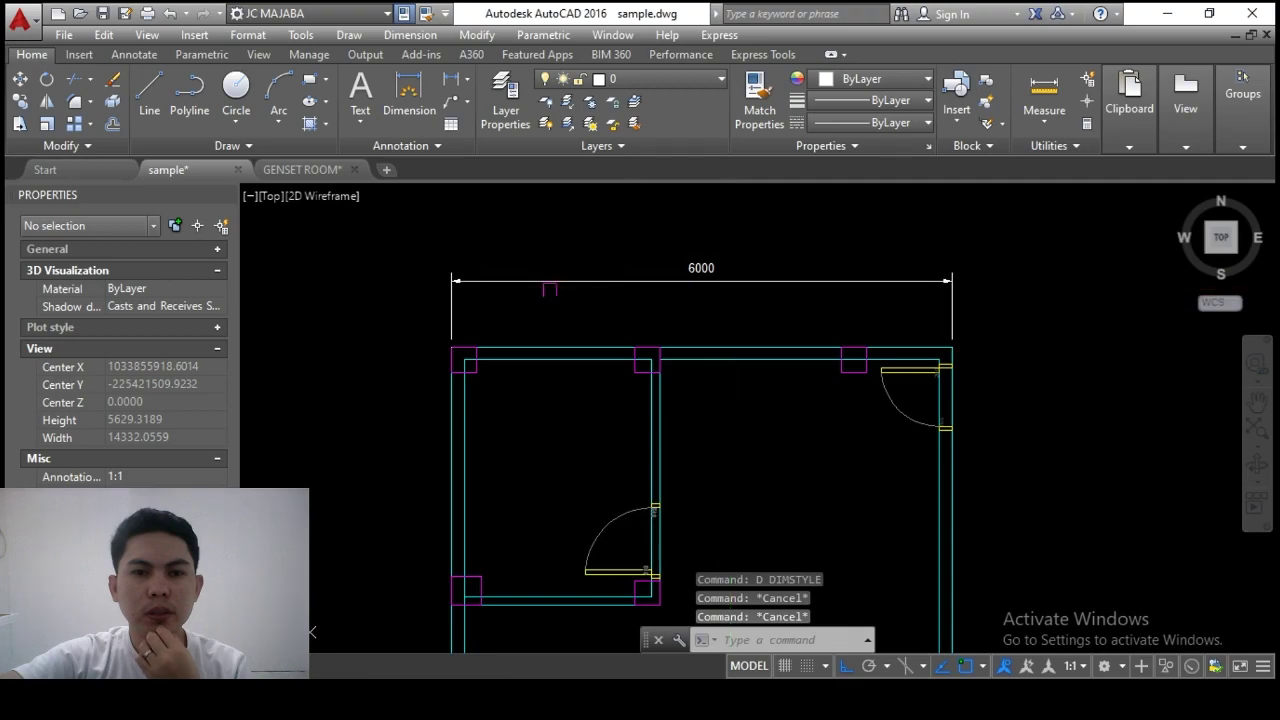
pyautogui.scroll(2, 470, 283)
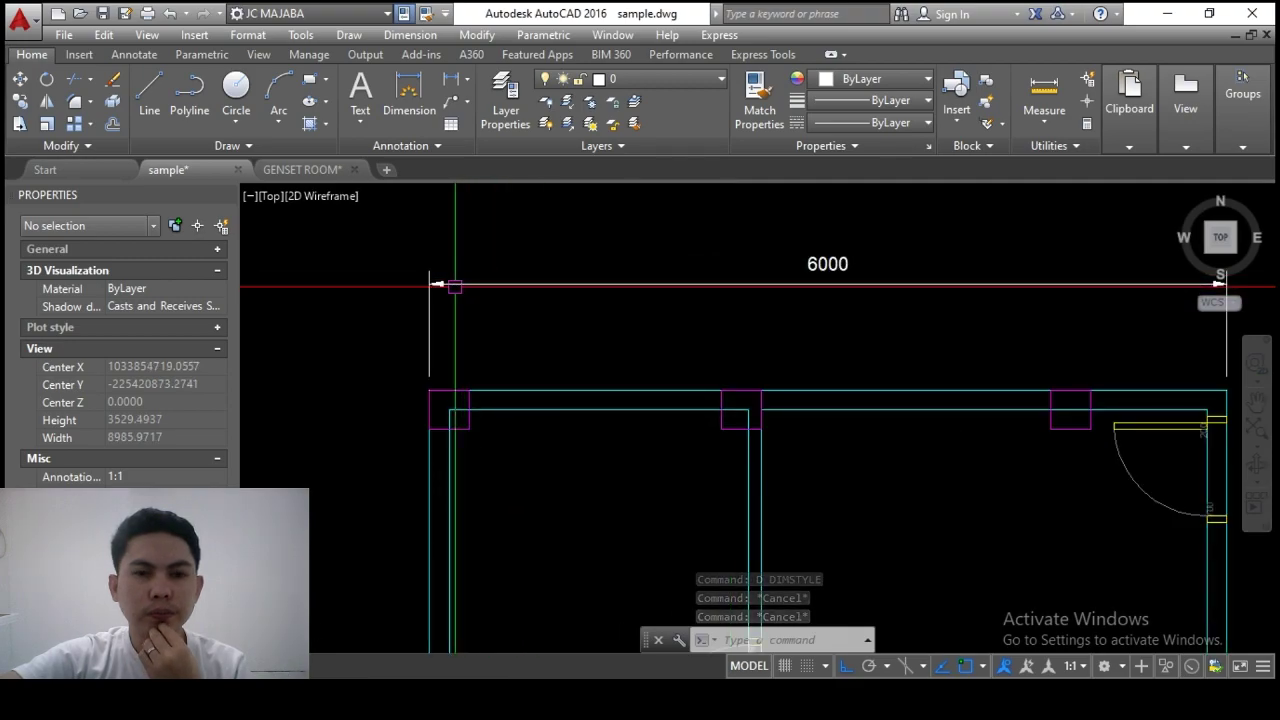
pyautogui.scroll(-2, 463, 287)
pyautogui.click(463, 286)
pyautogui.scroll(2, 463, 286)
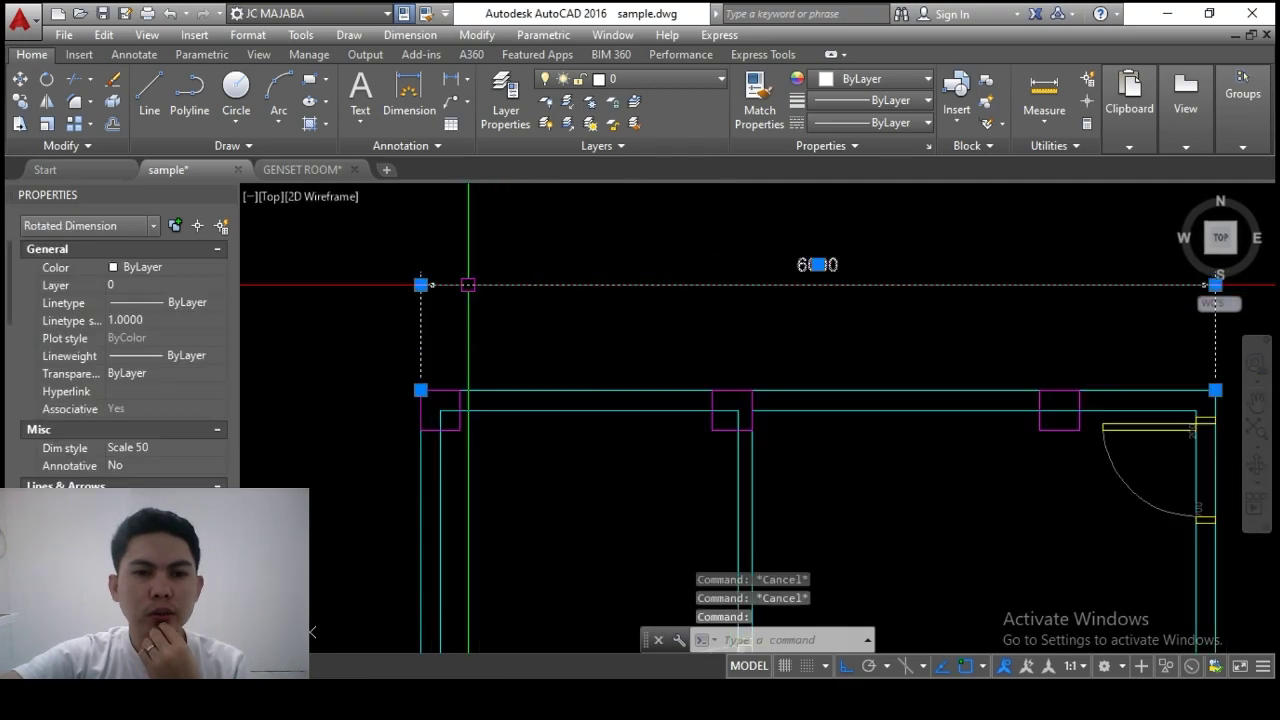
pyautogui.press('Escape')
pyautogui.scroll(2, 425, 284)
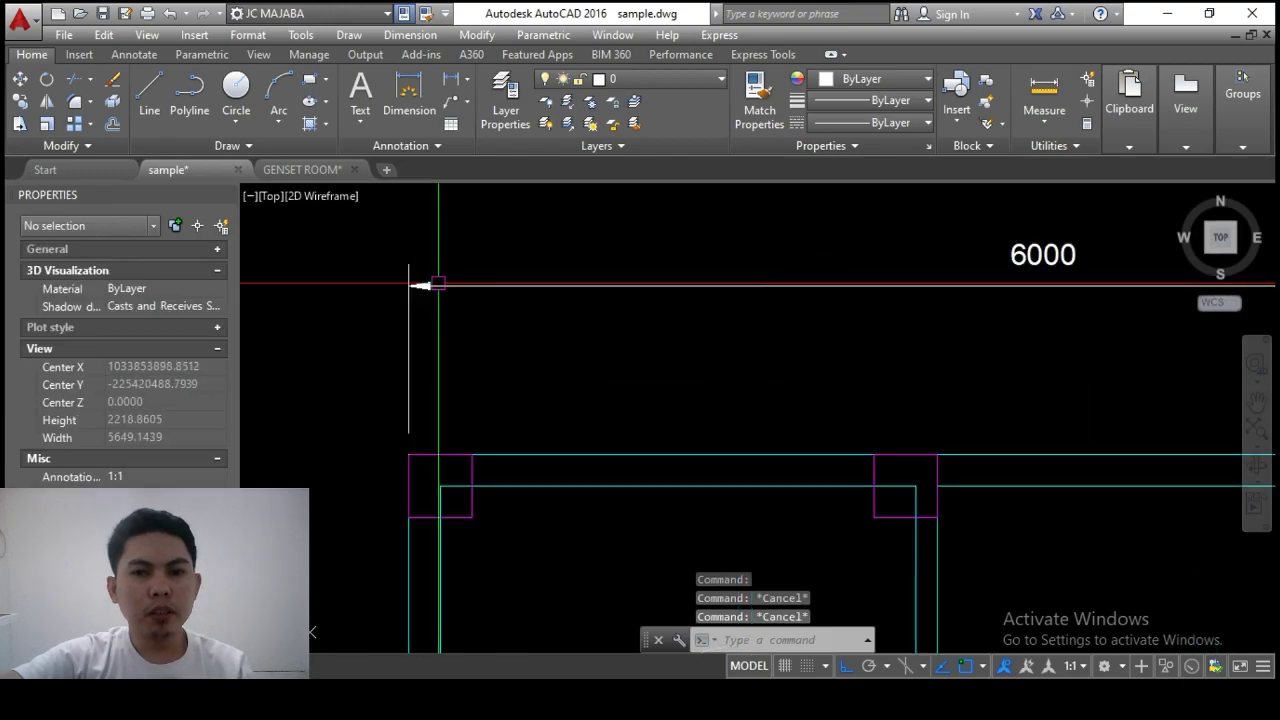
pyautogui.scroll(-2, 434, 283)
pyautogui.click(448, 288)
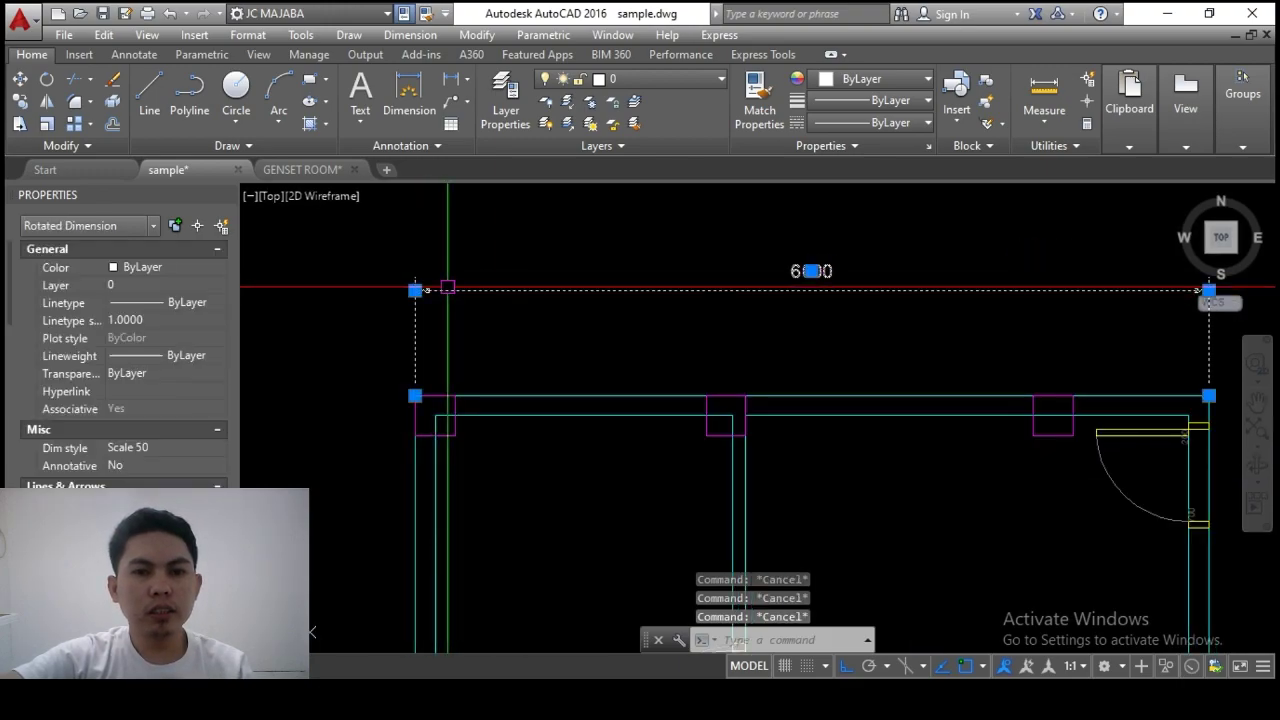
pyautogui.scroll(-2, 445, 300)
pyautogui.press('Escape')
pyautogui.scroll(2, 440, 310)
pyautogui.moveTo(440, 310); pyautogui.dragTo(514, 320, button='middle')
pyautogui.press('Escape')
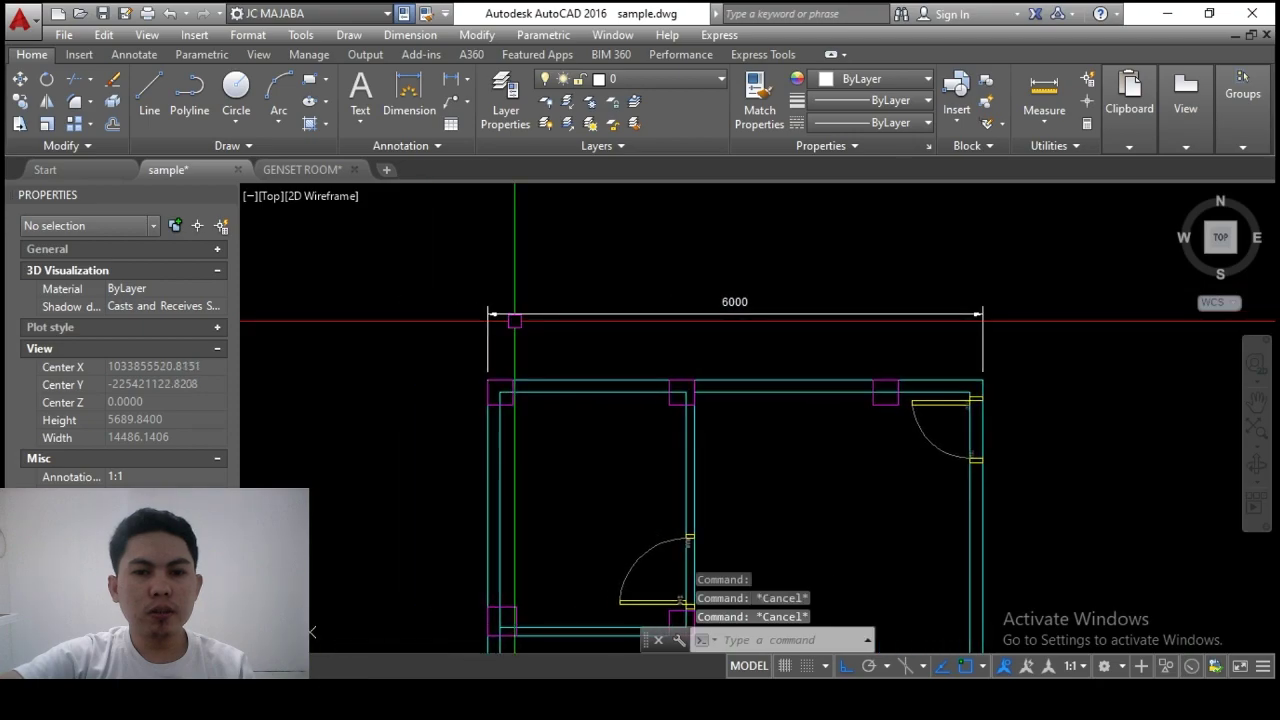
pyautogui.scroll(1, 514, 320)
pyautogui.scroll(-2, 487, 315)
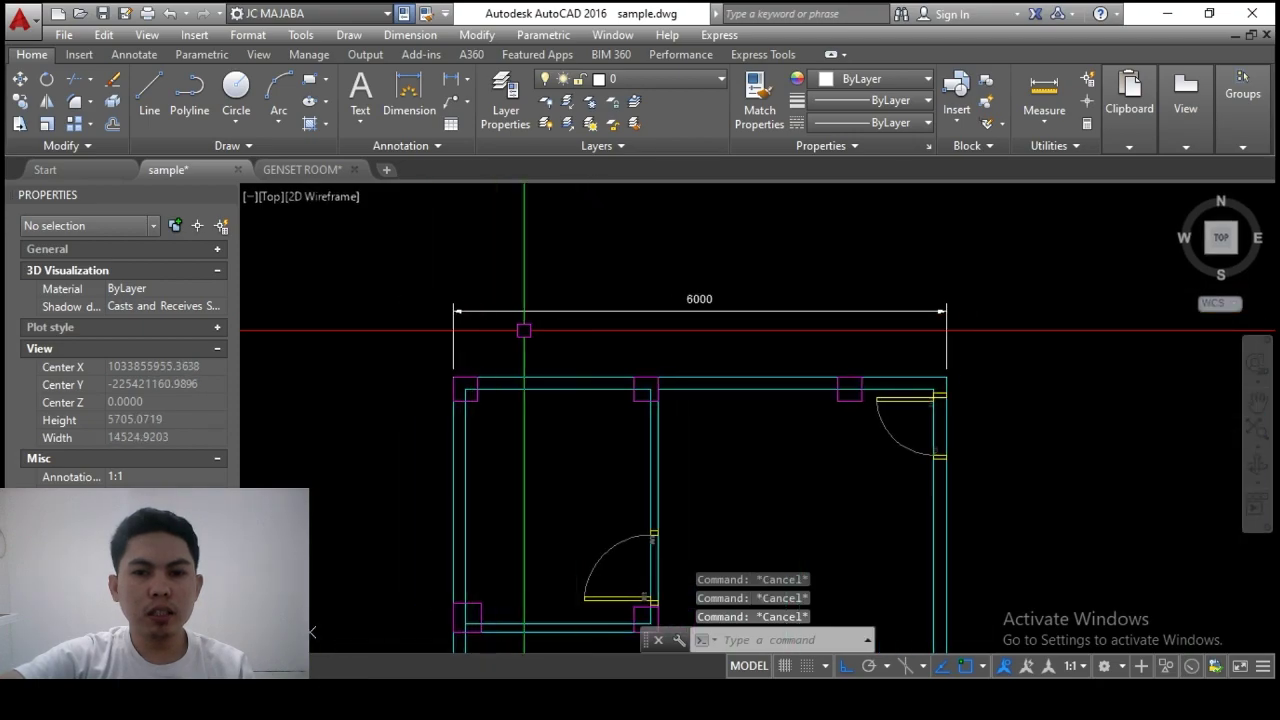
# - Give the Scale 50 dimension style arrow size 2 and set Scale 50 as current
pyautogui.write('d')
pyautogui.press('Return')
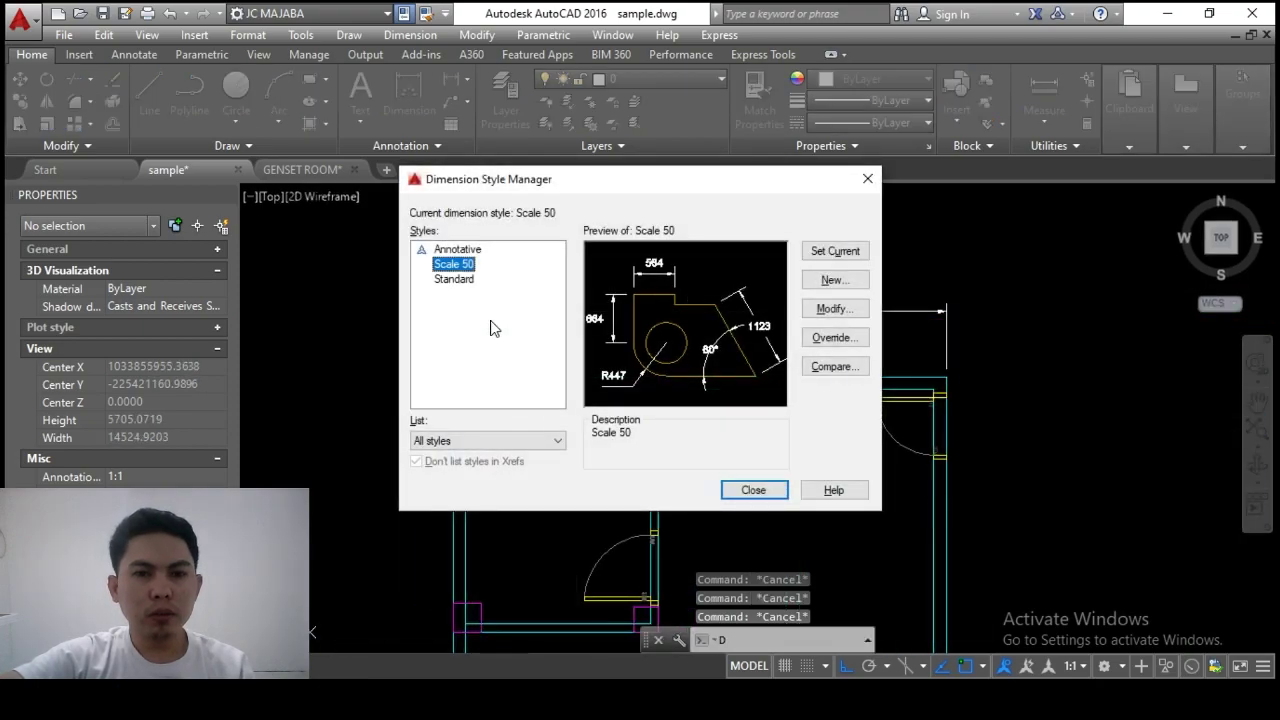
pyautogui.click(815, 309)
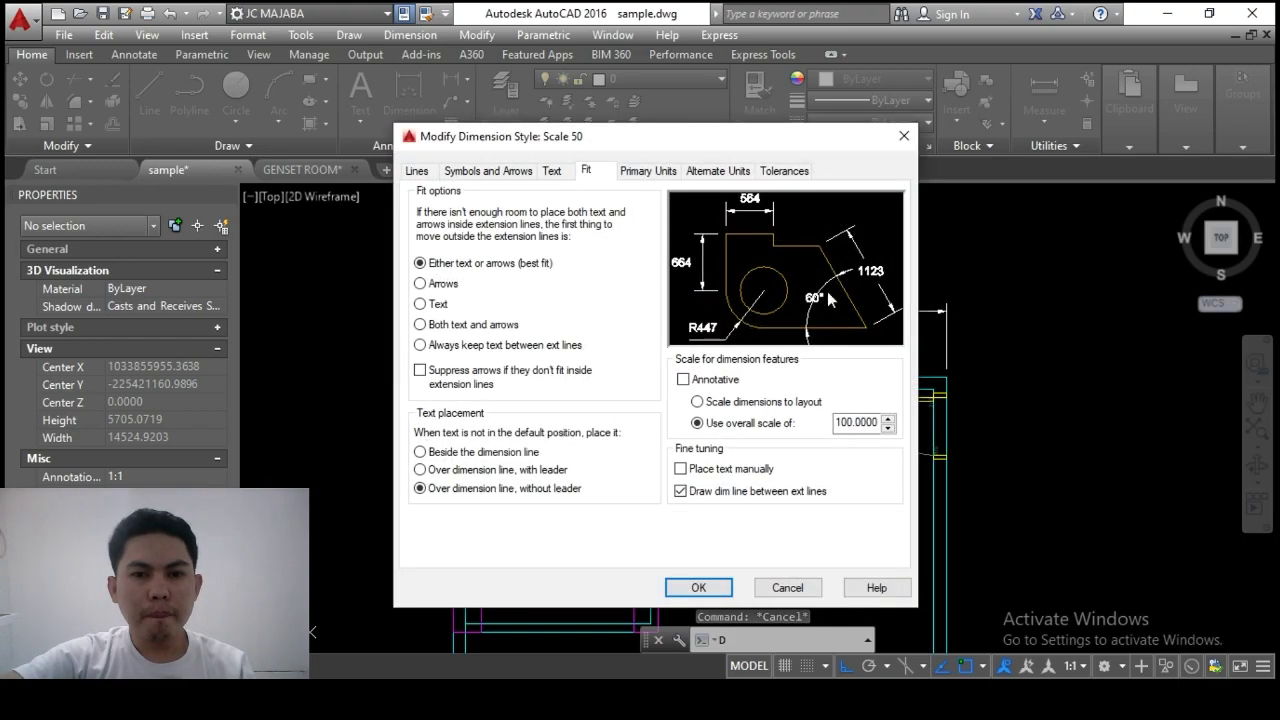
pyautogui.click(510, 172)
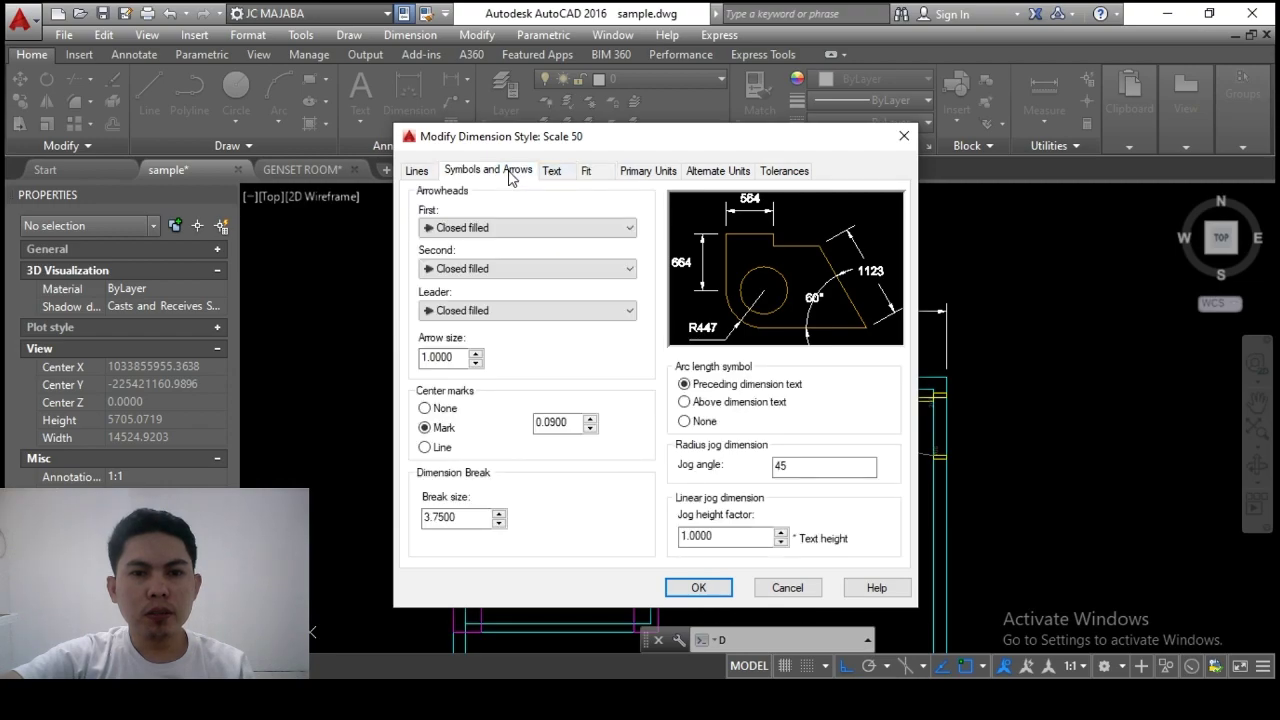
pyautogui.click(457, 358)
pyautogui.write('2')
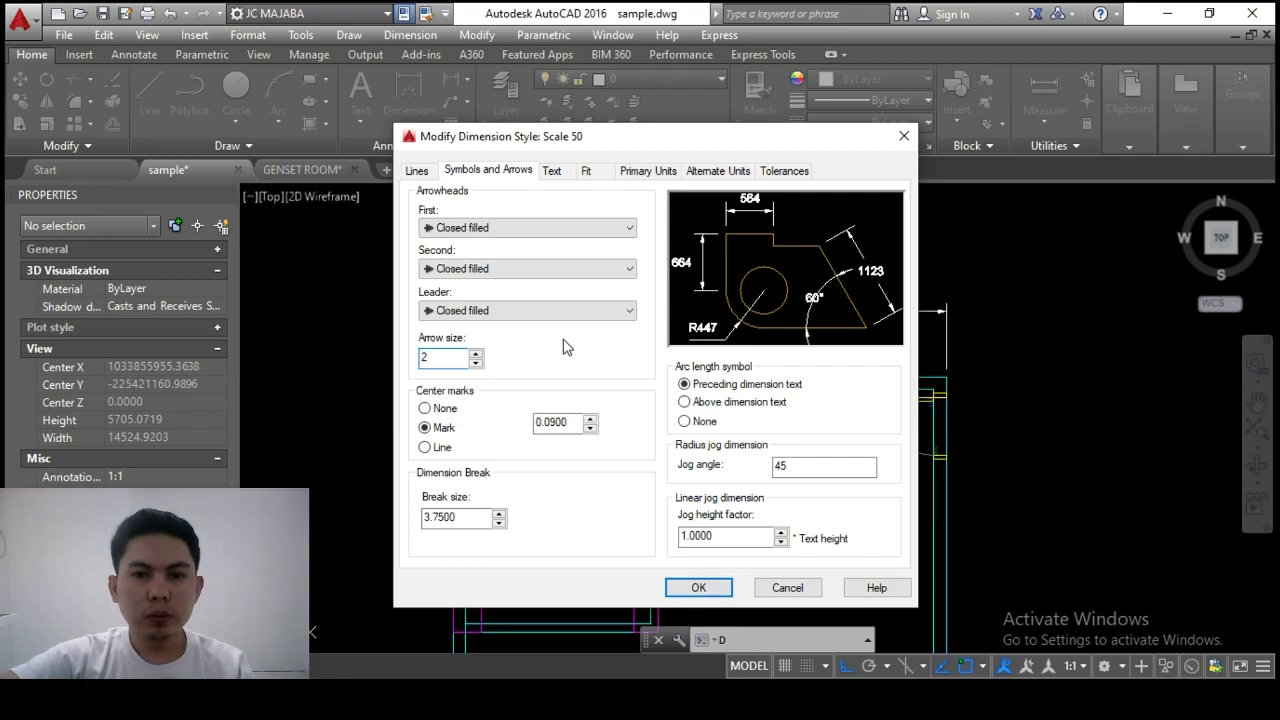
pyautogui.click(700, 588)
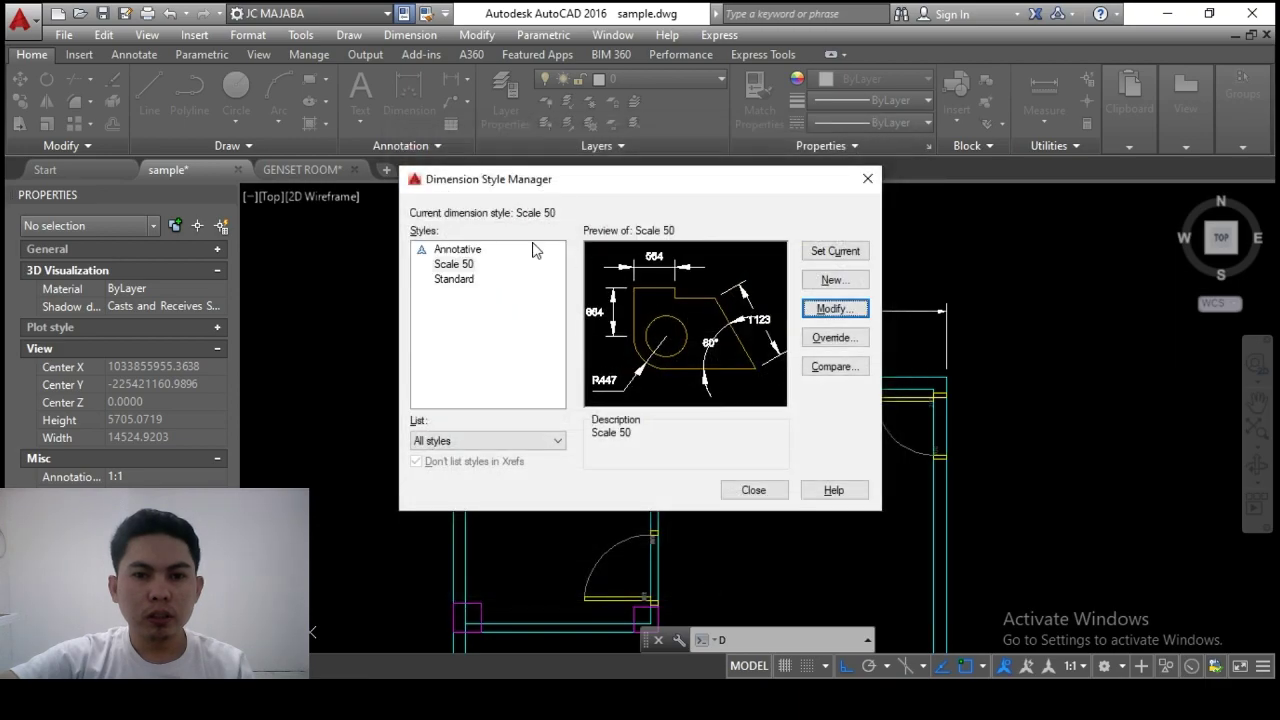
pyautogui.click(834, 256)
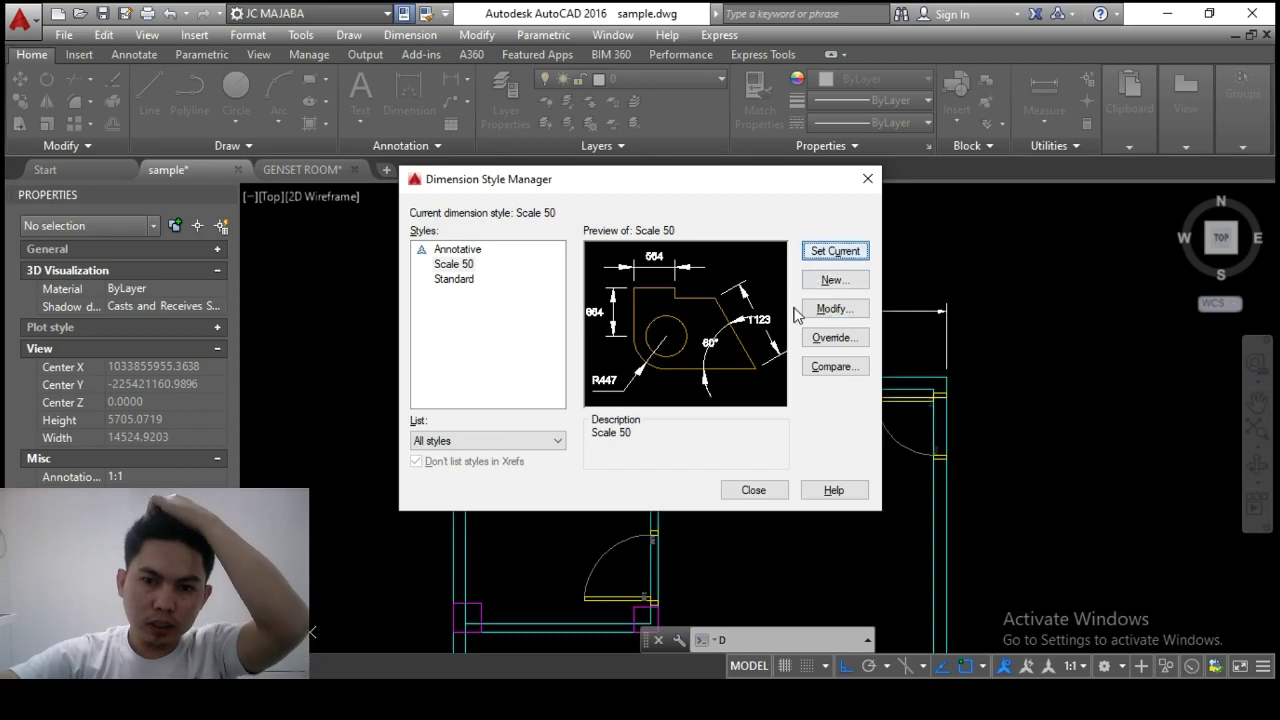
pyautogui.click(752, 490)
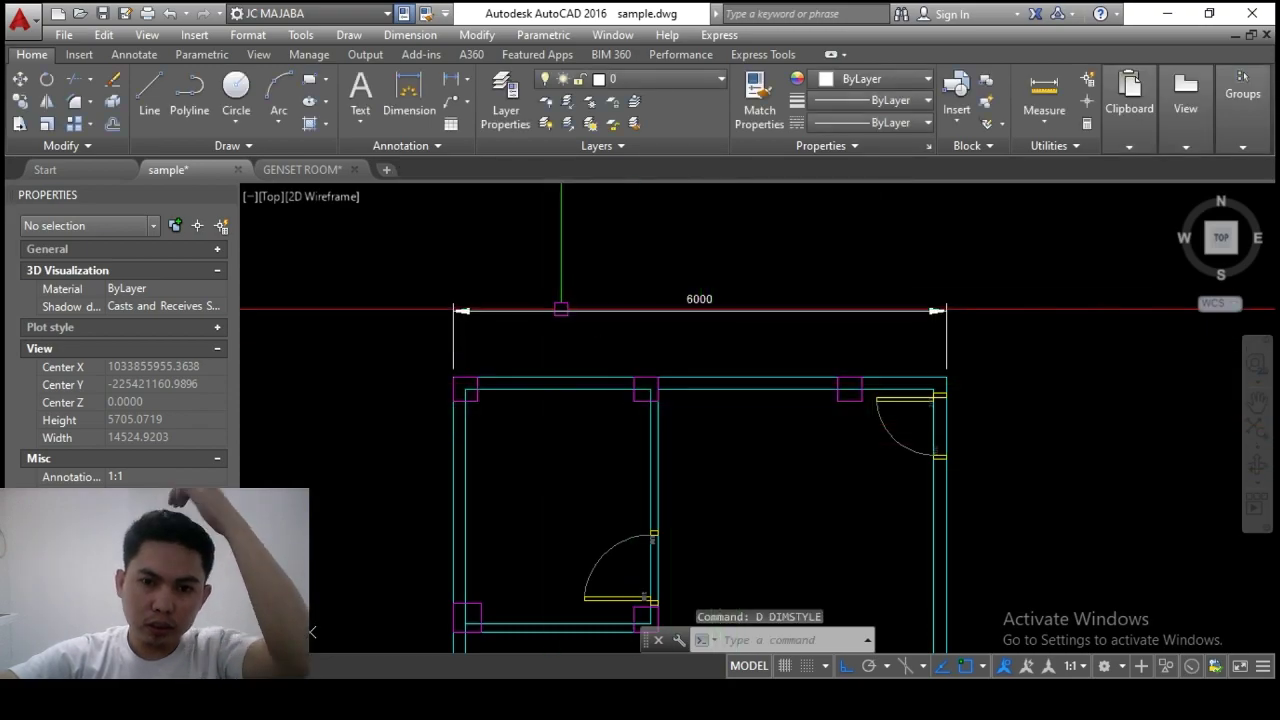
# - Zoom and pan until the whole room and its 6000 dimension fit in view
pyautogui.scroll(2, 465, 322)
pyautogui.scroll(-3, 465, 322)
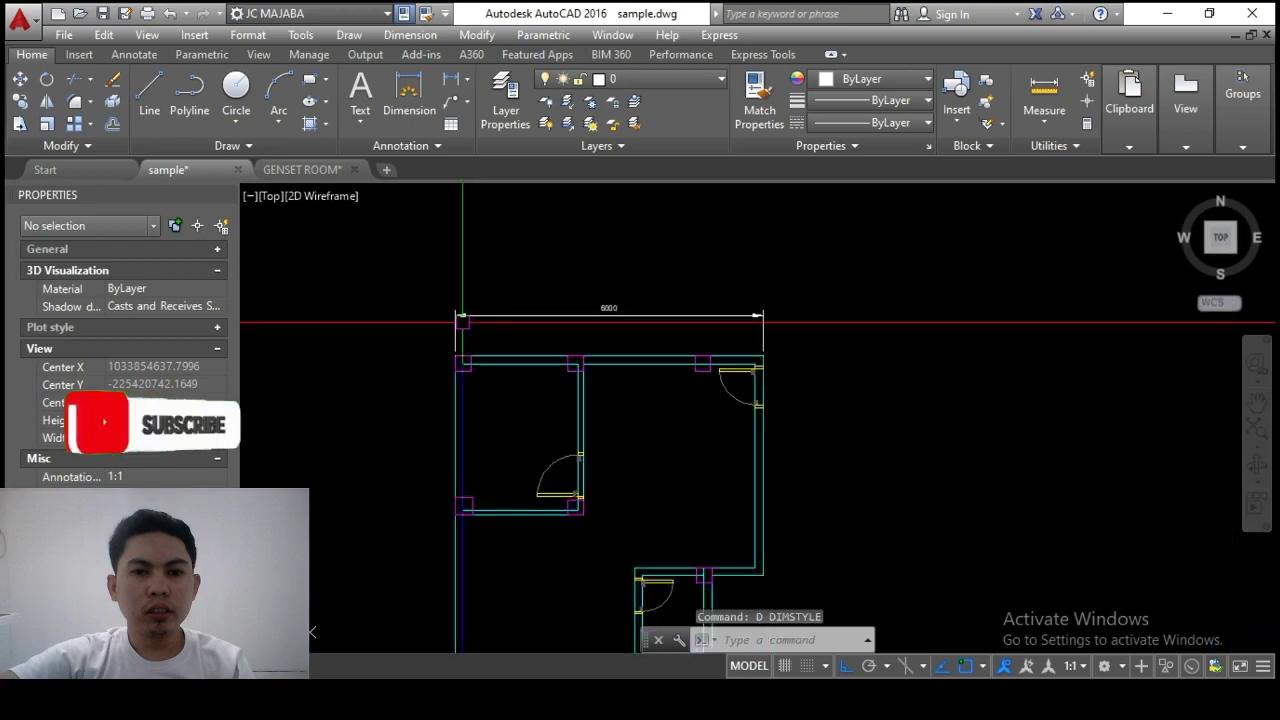
pyautogui.scroll(2, 580, 320)
pyautogui.moveTo(586, 315); pyautogui.dragTo(603, 319, button='middle')
pyautogui.scroll(3, 590, 300)
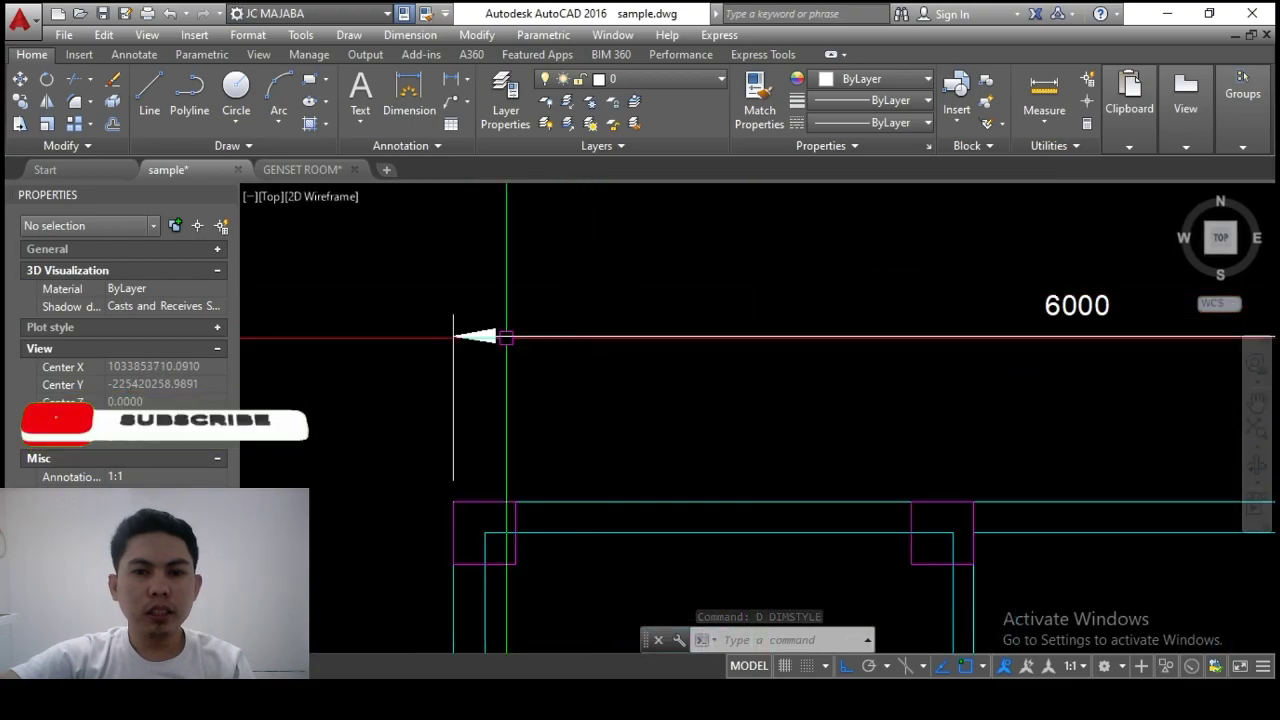
pyautogui.scroll(-2, 560, 336)
pyautogui.scroll(-1, 540, 336)
pyautogui.click(540, 336)
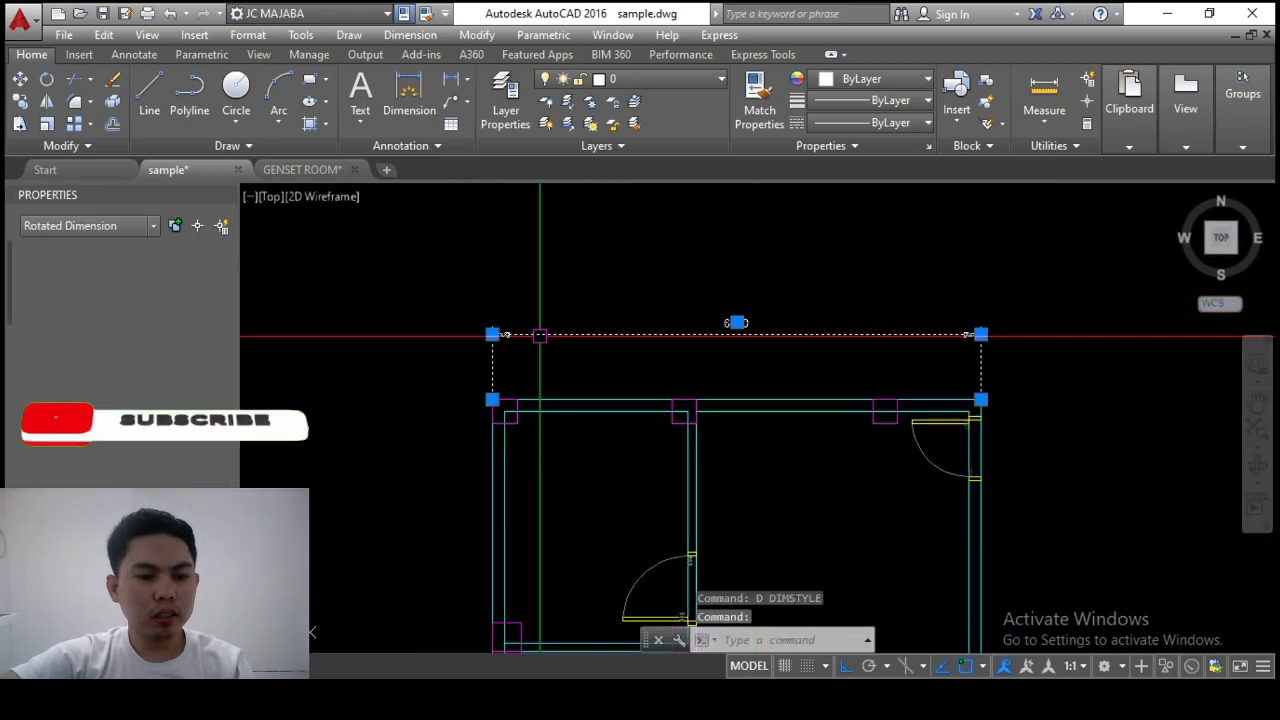
pyautogui.press('Escape')
# - Reduce the Scale 50 dimension style's arrow size to 1.5
pyautogui.write('d')
pyautogui.press('Return')
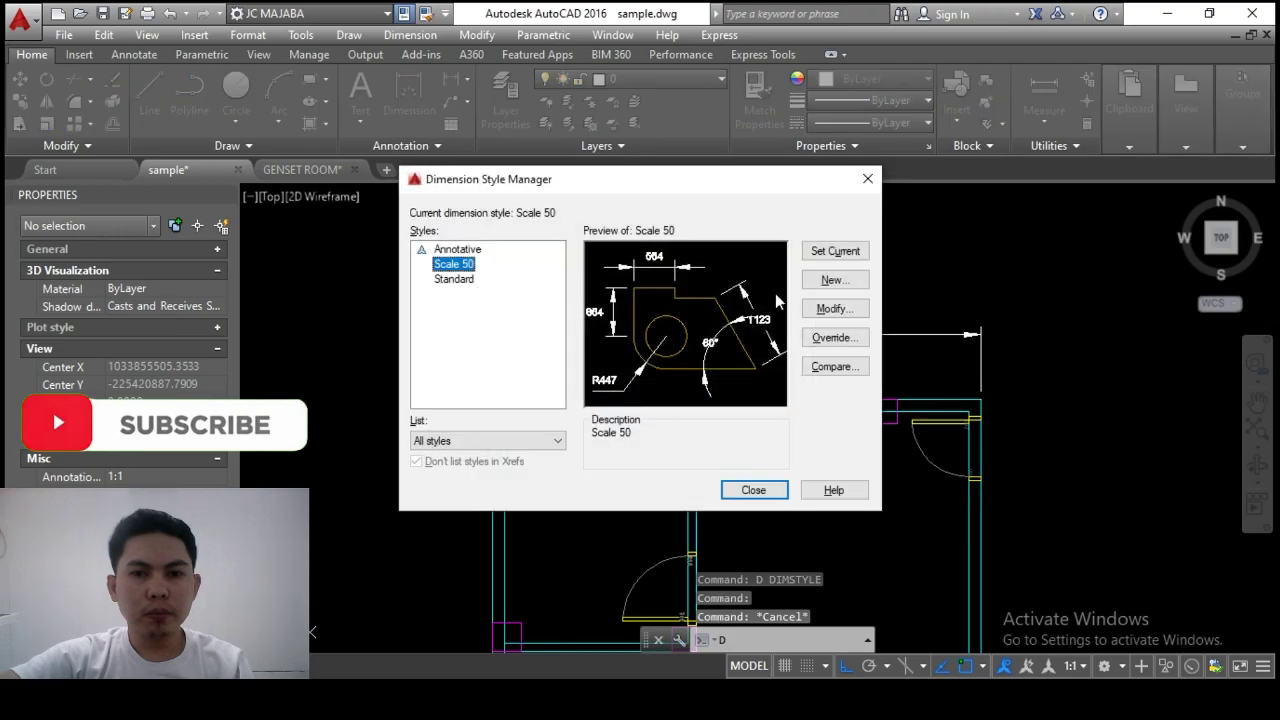
pyautogui.click(820, 310)
pyautogui.write('1.5')
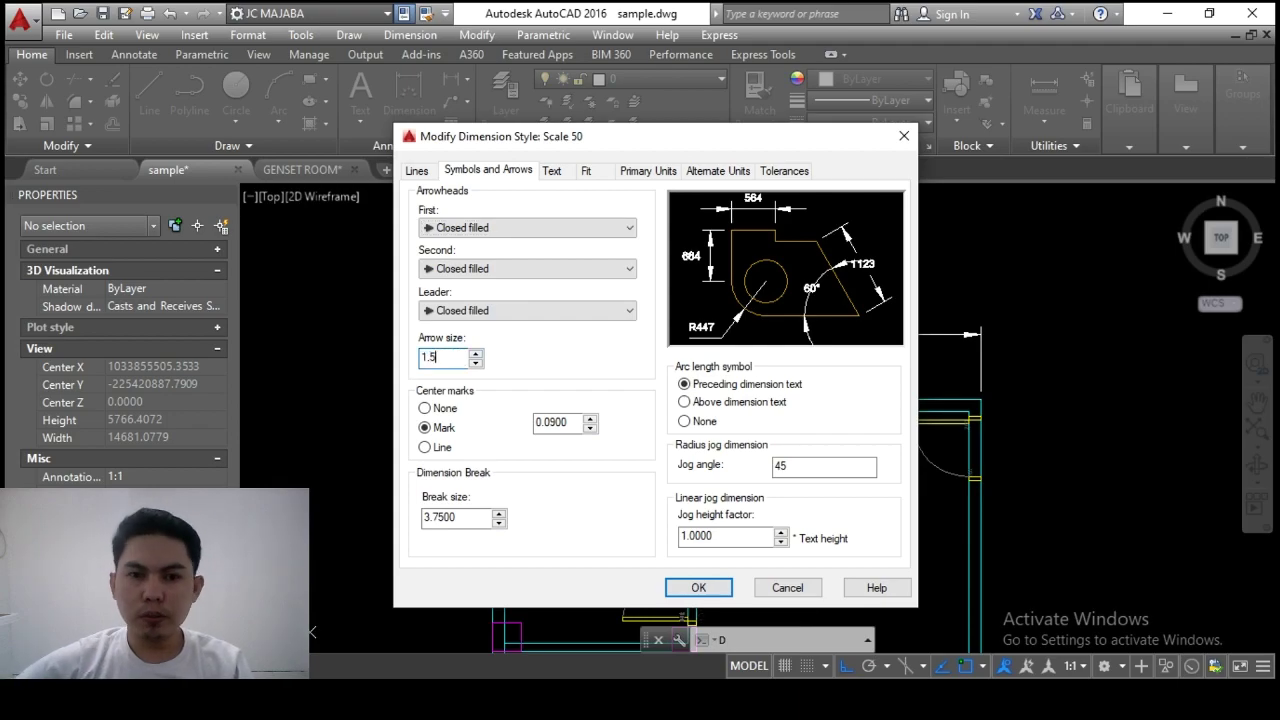
pyautogui.click(699, 590)
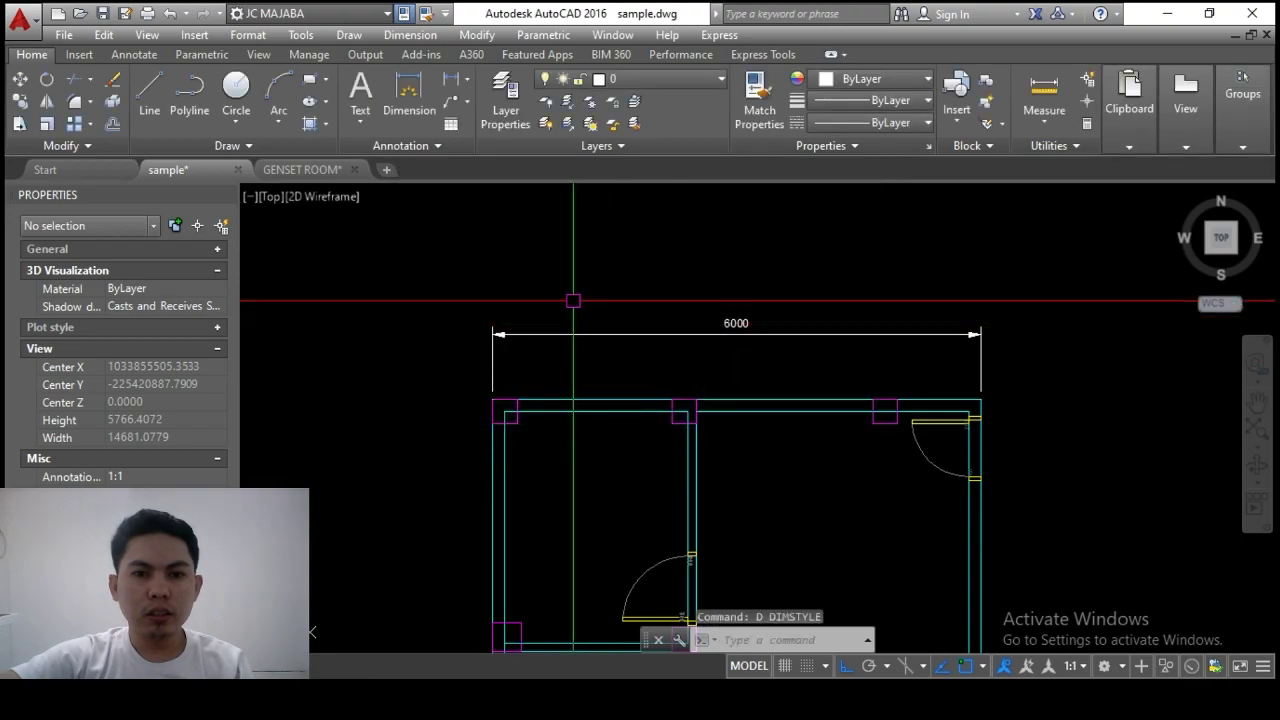
# - Zoom around the plan, then start a linear dimension with DLI
pyautogui.scroll(2, 500, 350)
pyautogui.scroll(-2, 500, 350)
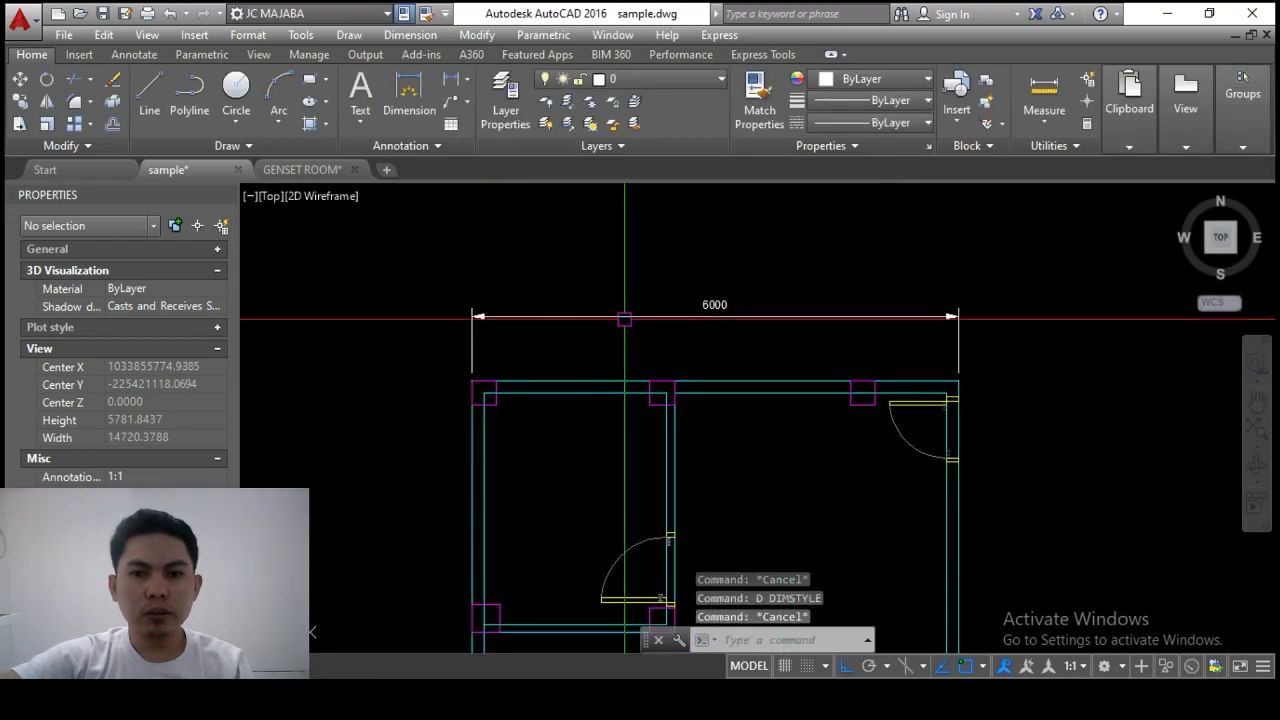
pyautogui.scroll(1, 580, 320)
pyautogui.scroll(-1, 580, 320)
pyautogui.scroll(4, 460, 366)
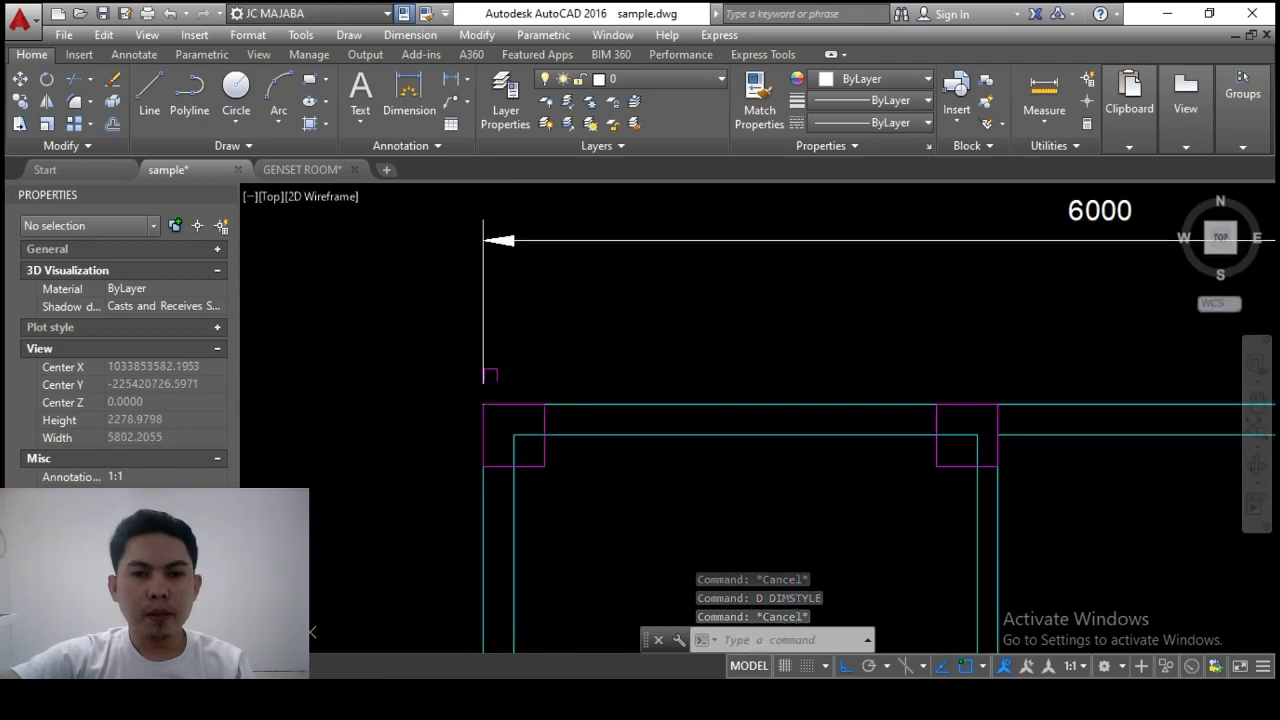
pyautogui.scroll(-2, 430, 398)
pyautogui.scroll(-1, 500, 390)
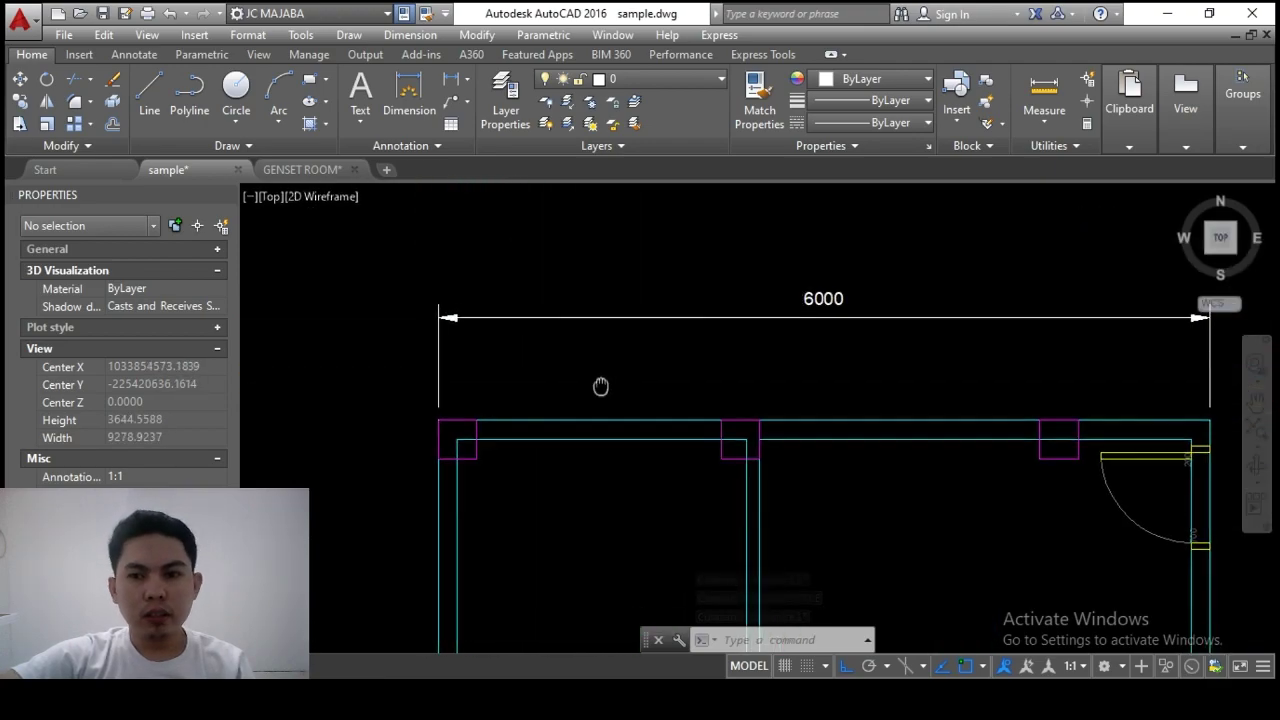
pyautogui.scroll(-2, 660, 320)
pyautogui.write('d')
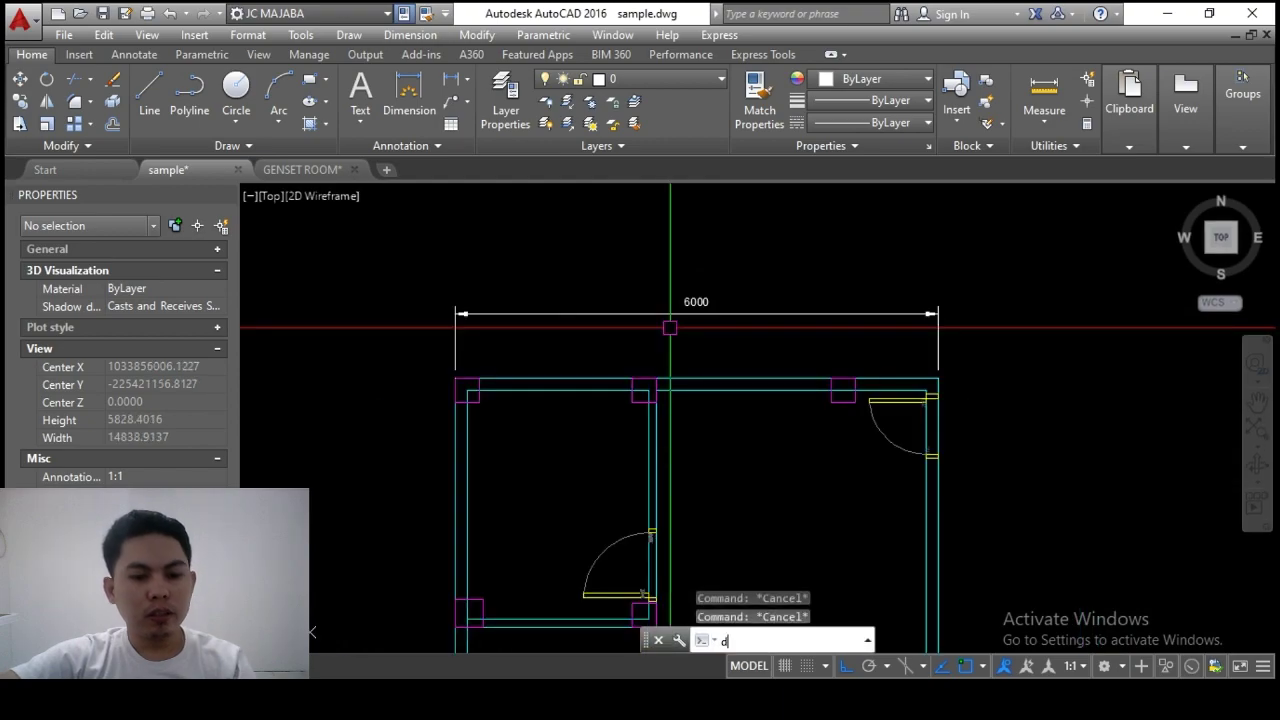
pyautogui.write('li')
pyautogui.press('Return')
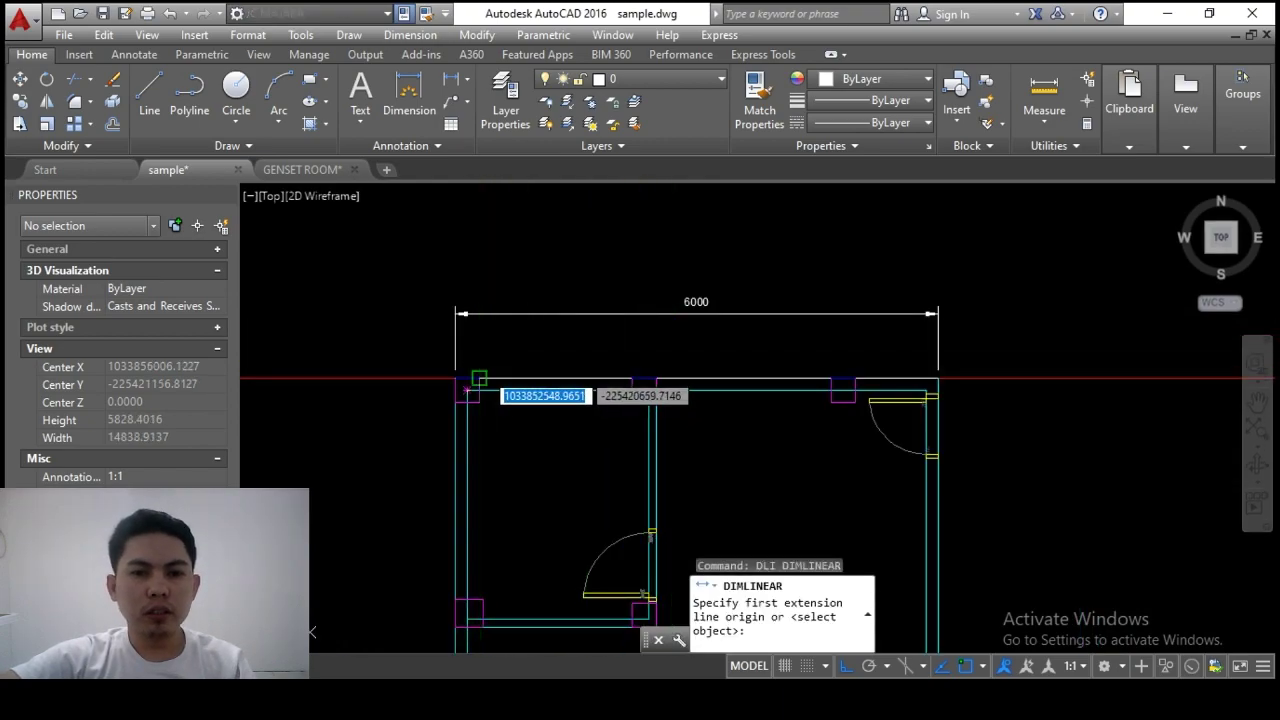
# - Dimension the top wall's 4375 length, placing it just below the 6000 dimension
pyautogui.click(456, 378)
pyautogui.click(831, 378)
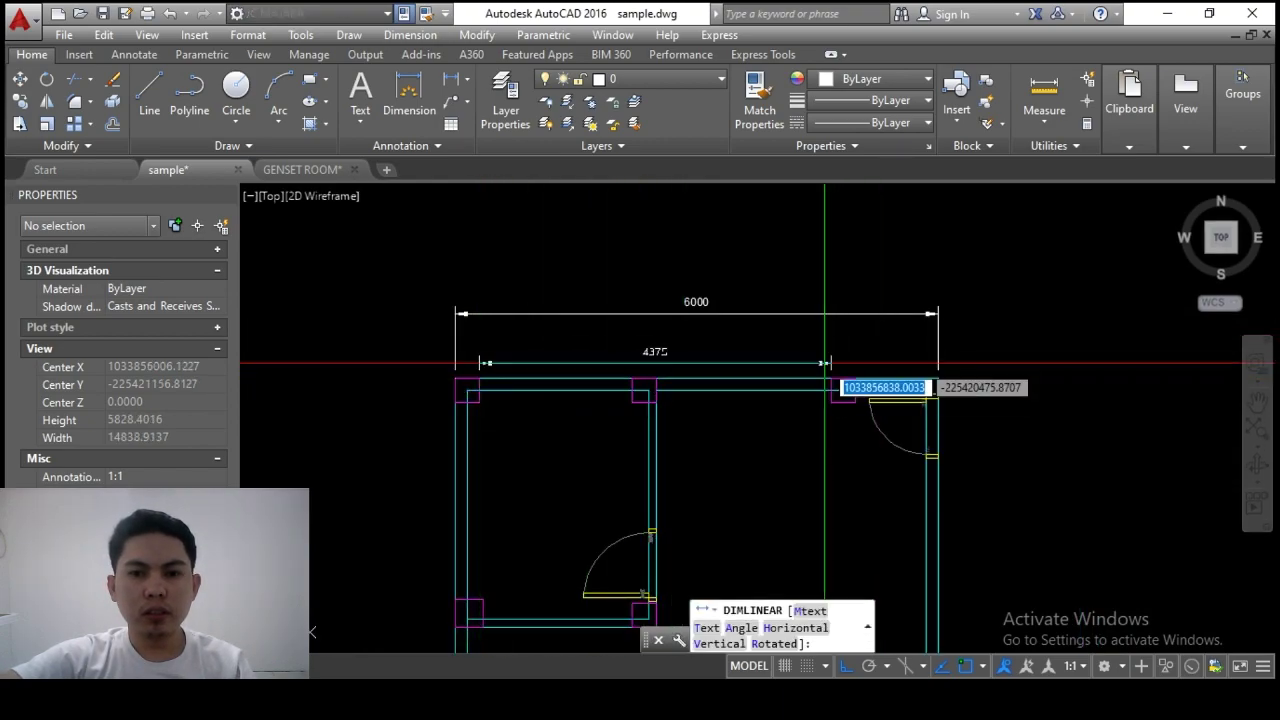
pyautogui.click(683, 350)
pyautogui.press('Escape')
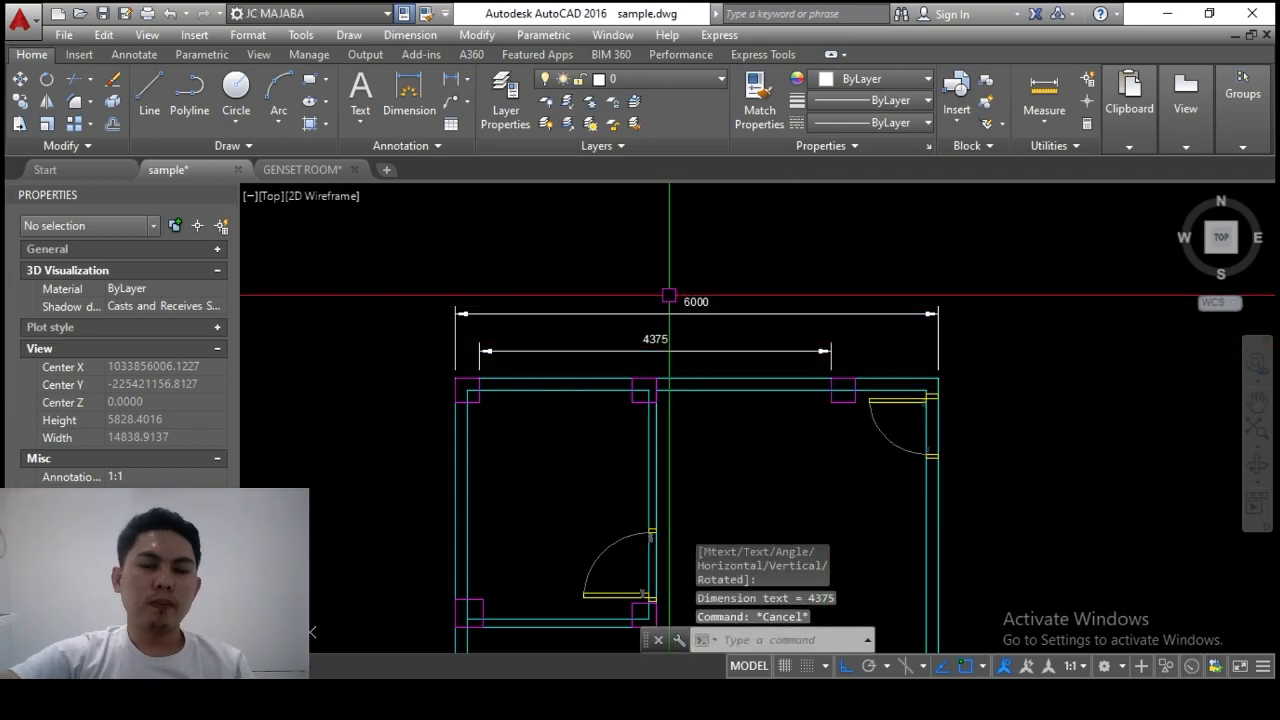
pyautogui.scroll(-2, 654, 343)
pyautogui.scroll(2, 652, 340)
pyautogui.scroll(-1, 652, 318)
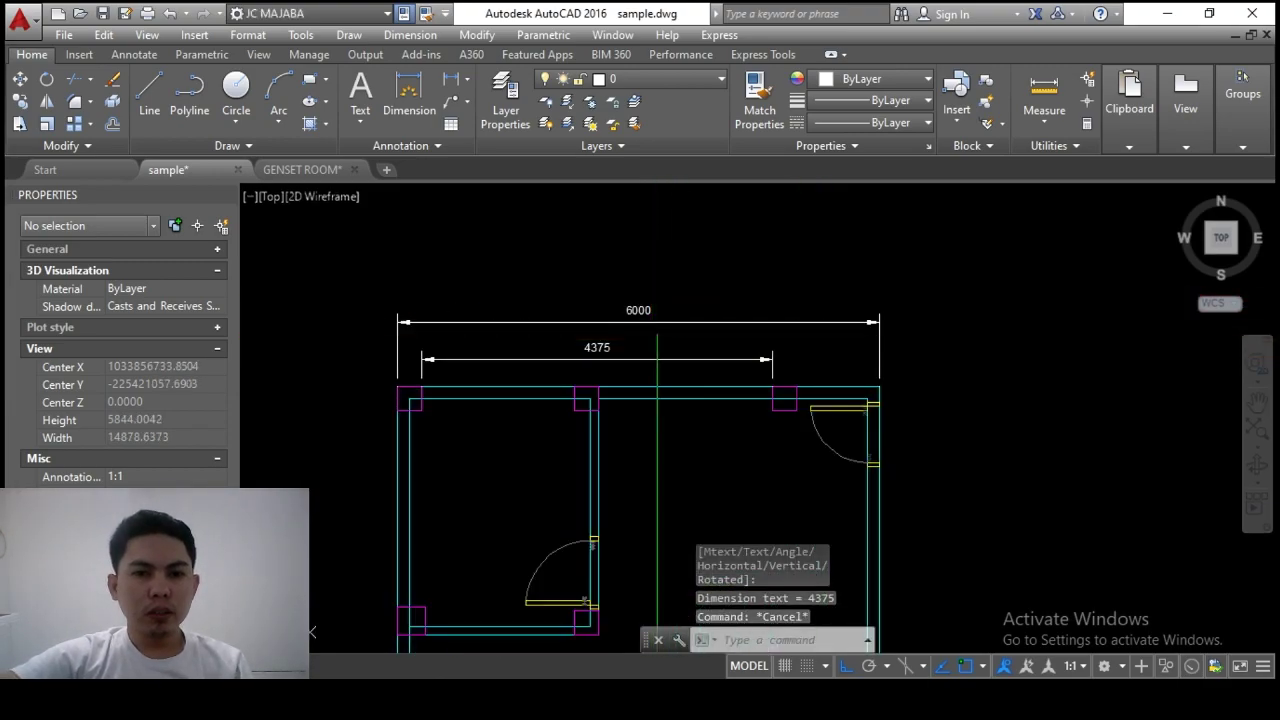
pyautogui.scroll(1, 652, 318)
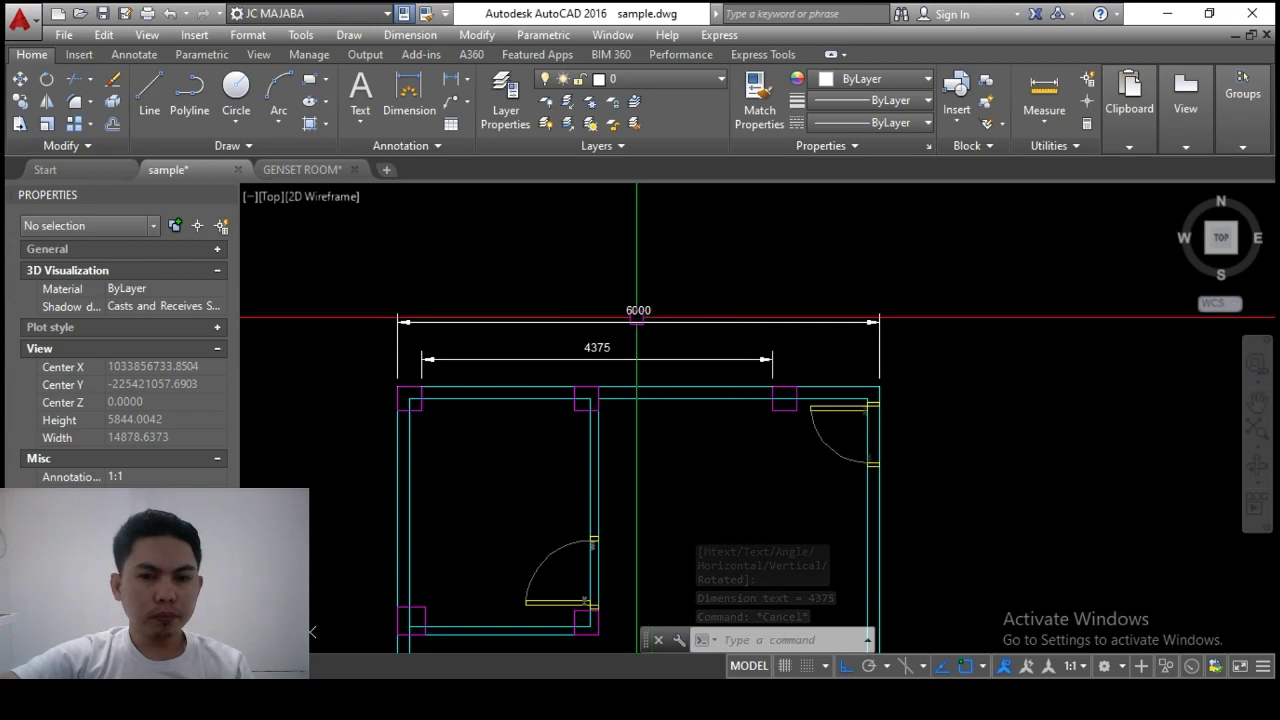
pyautogui.press('Escape')
pyautogui.press('Escape')
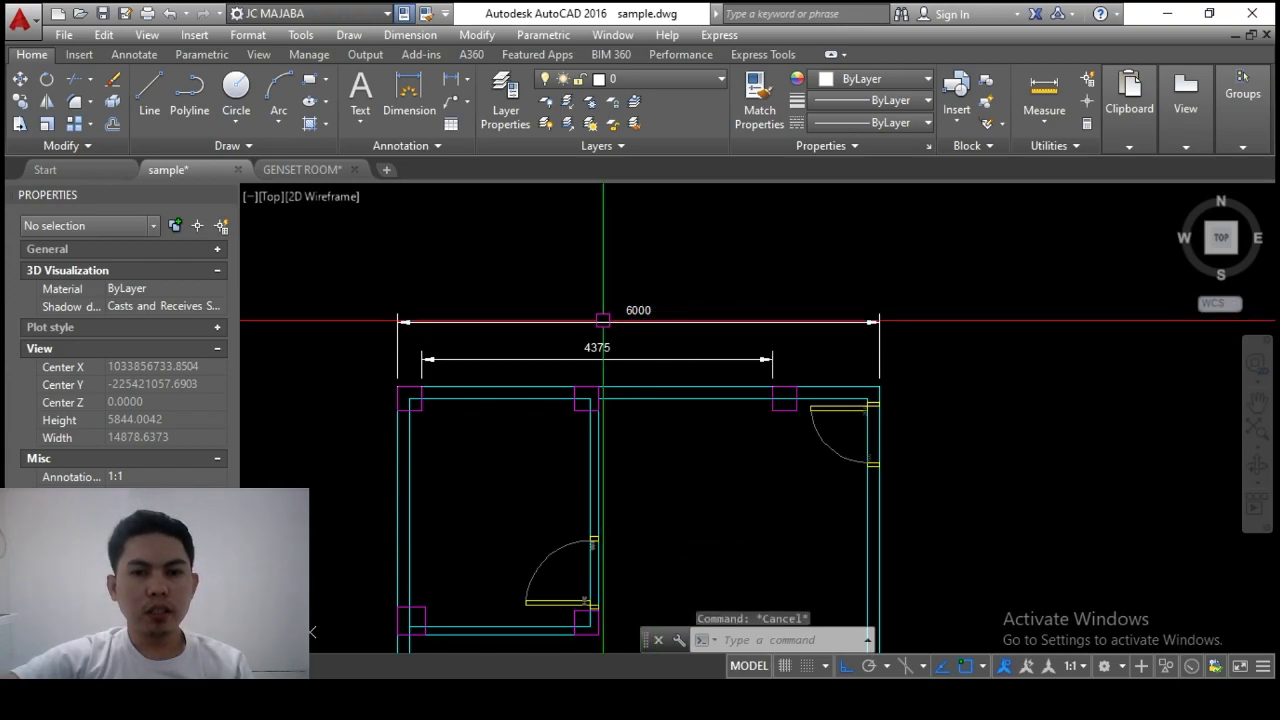
pyautogui.scroll(-3, 600, 322)
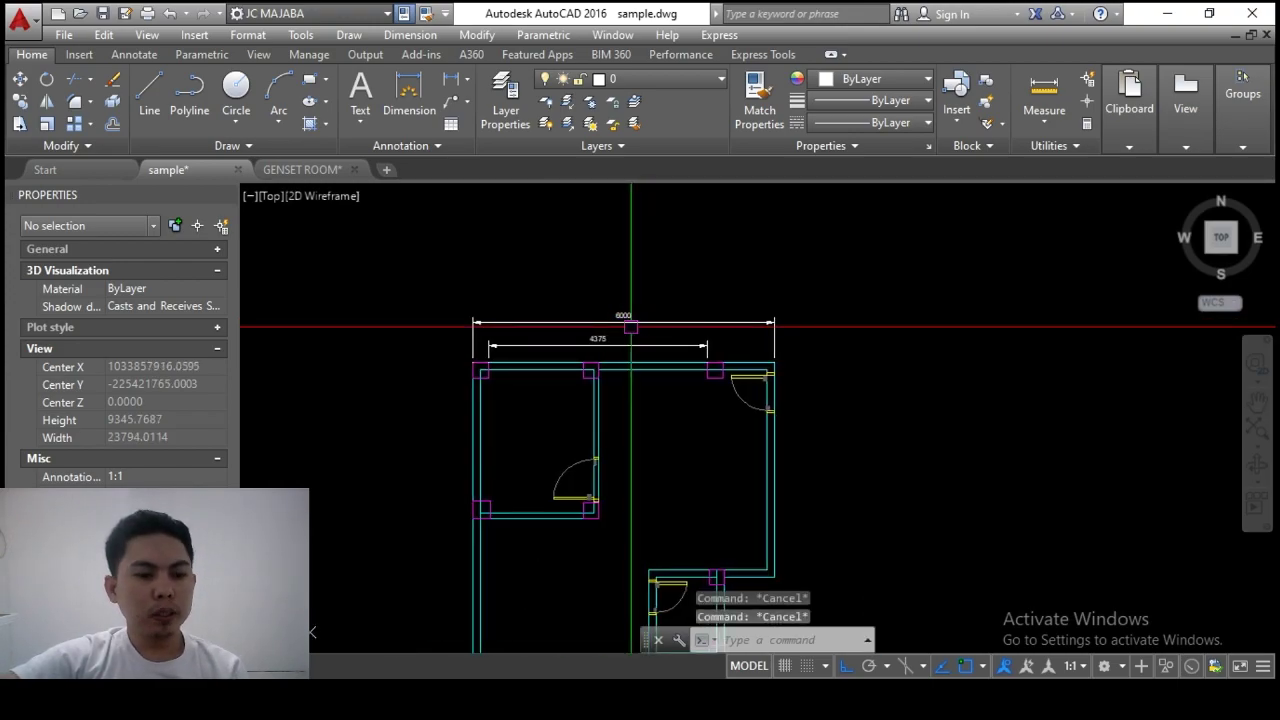
# - Create a new dimension style from Scale 50, naming it Copy of Scale 25
pyautogui.write('d')
pyautogui.press('Return')
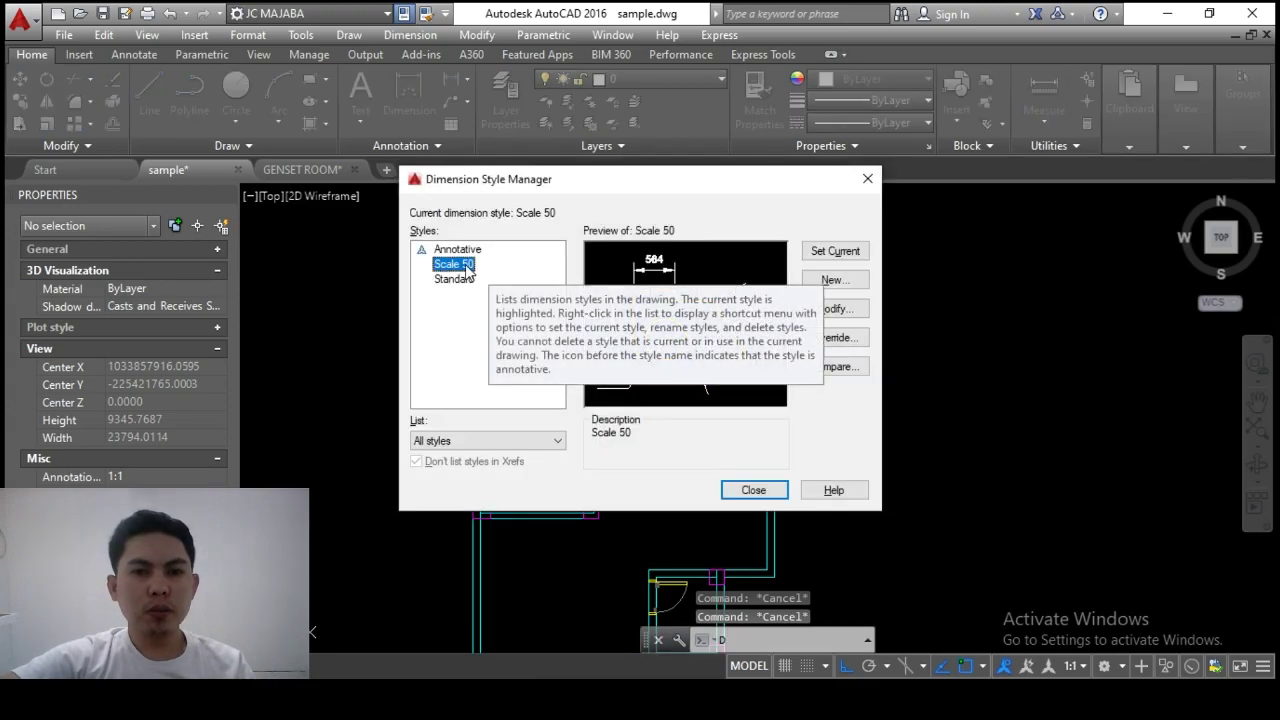
pyautogui.click(839, 283)
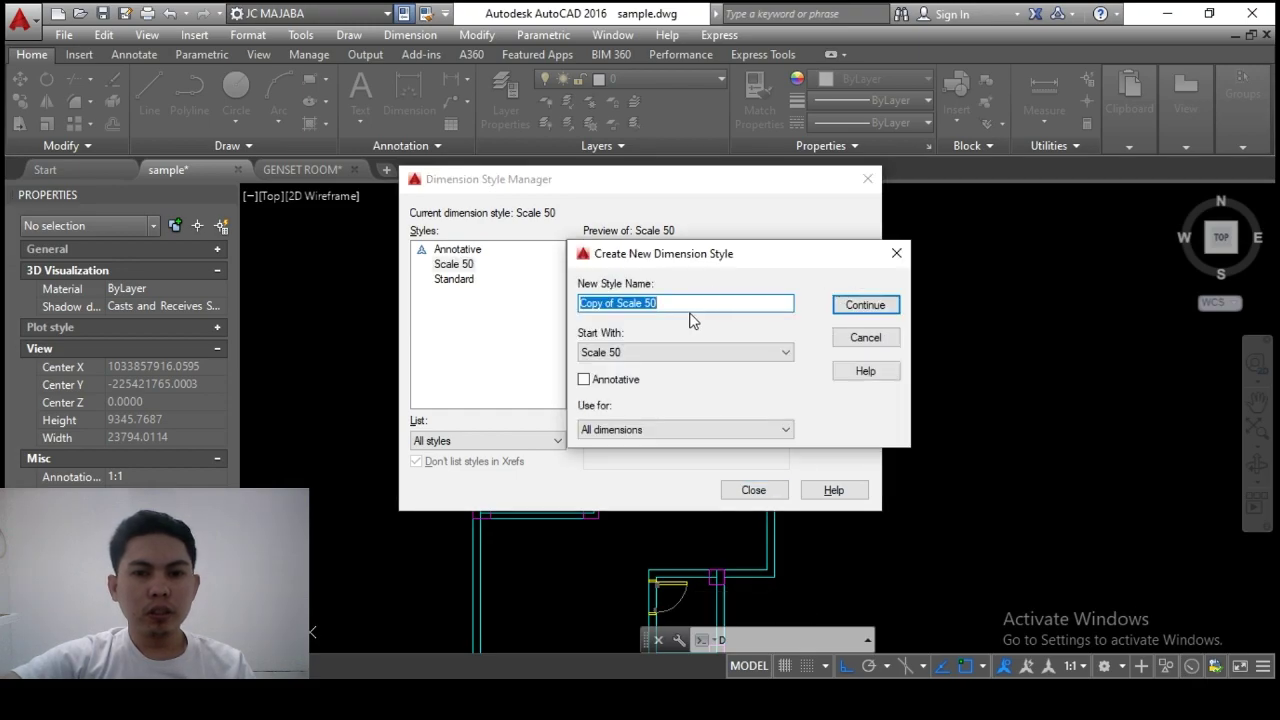
pyautogui.click(680, 305)
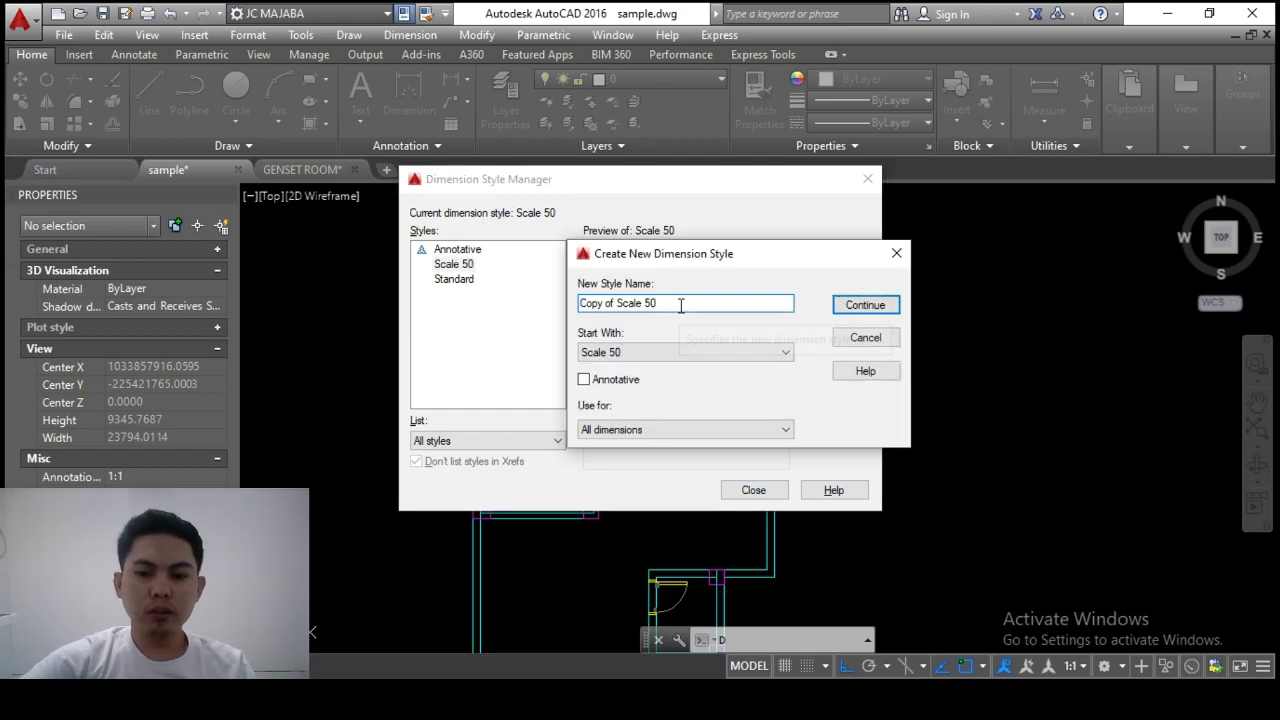
pyautogui.press('BackSpace')
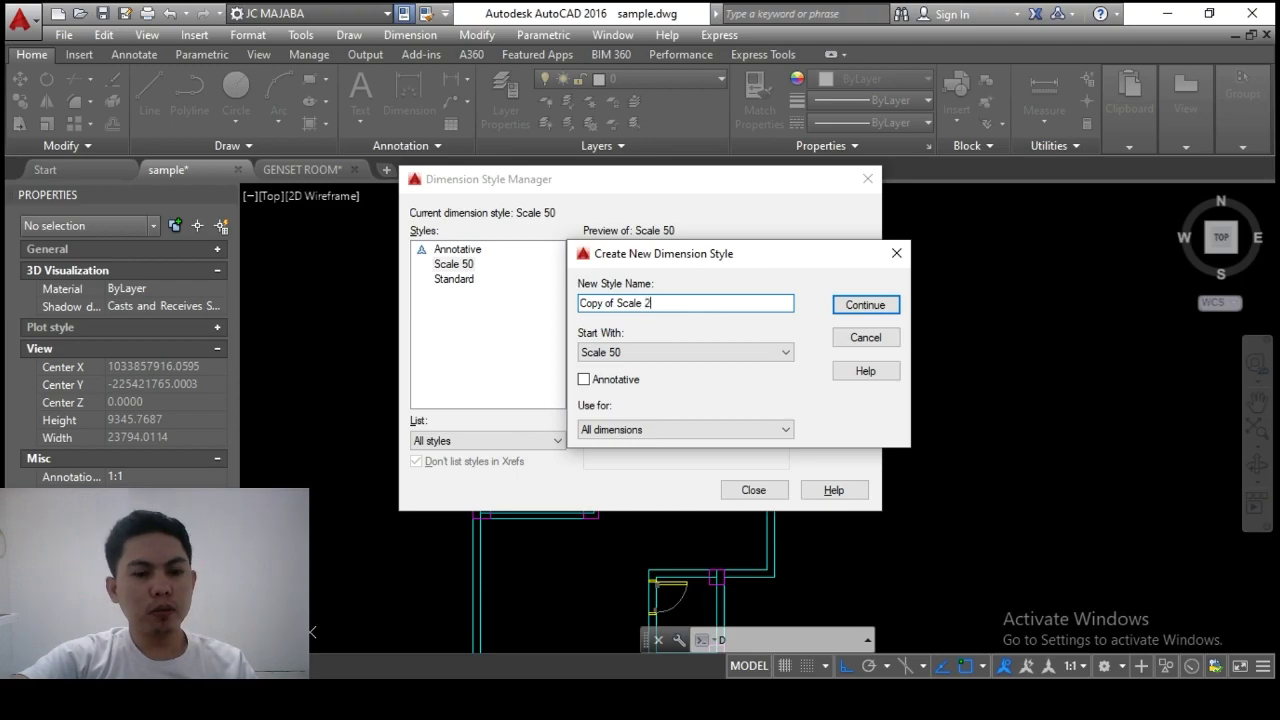
pyautogui.click(856, 307)
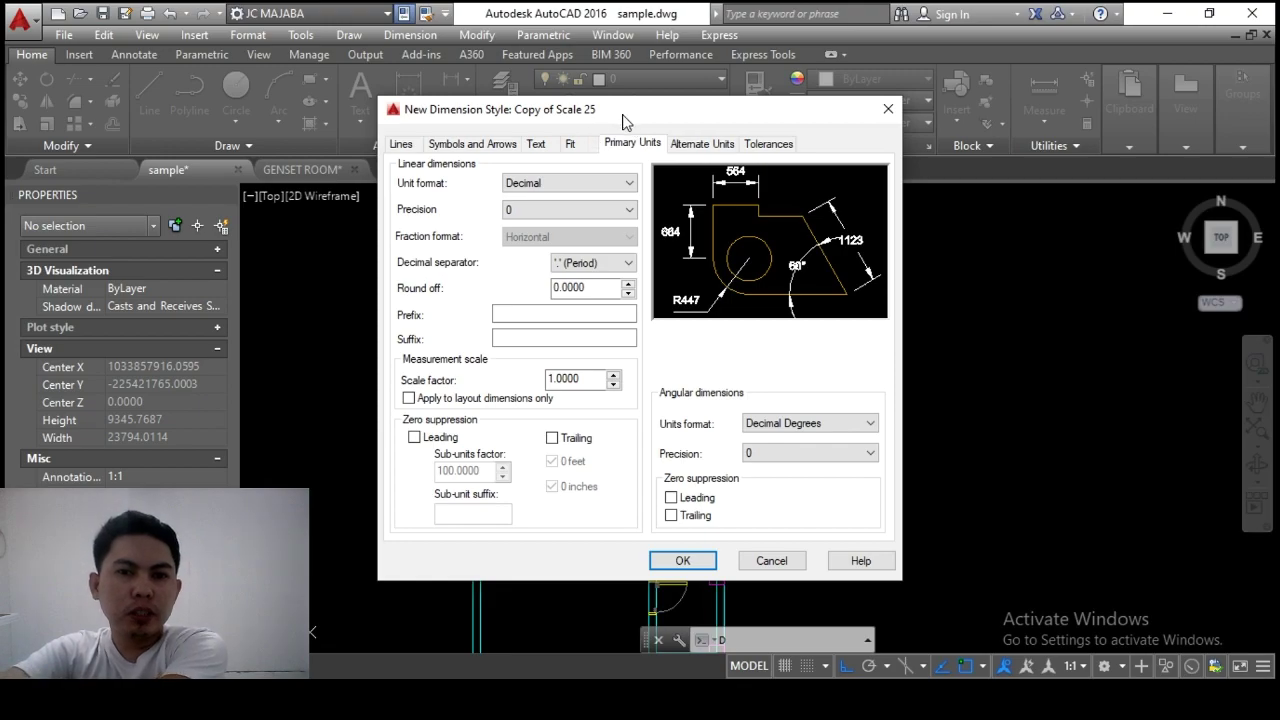
# - Set Copy of Scale 25's overall scale to 25 and save the new style
pyautogui.click(575, 146)
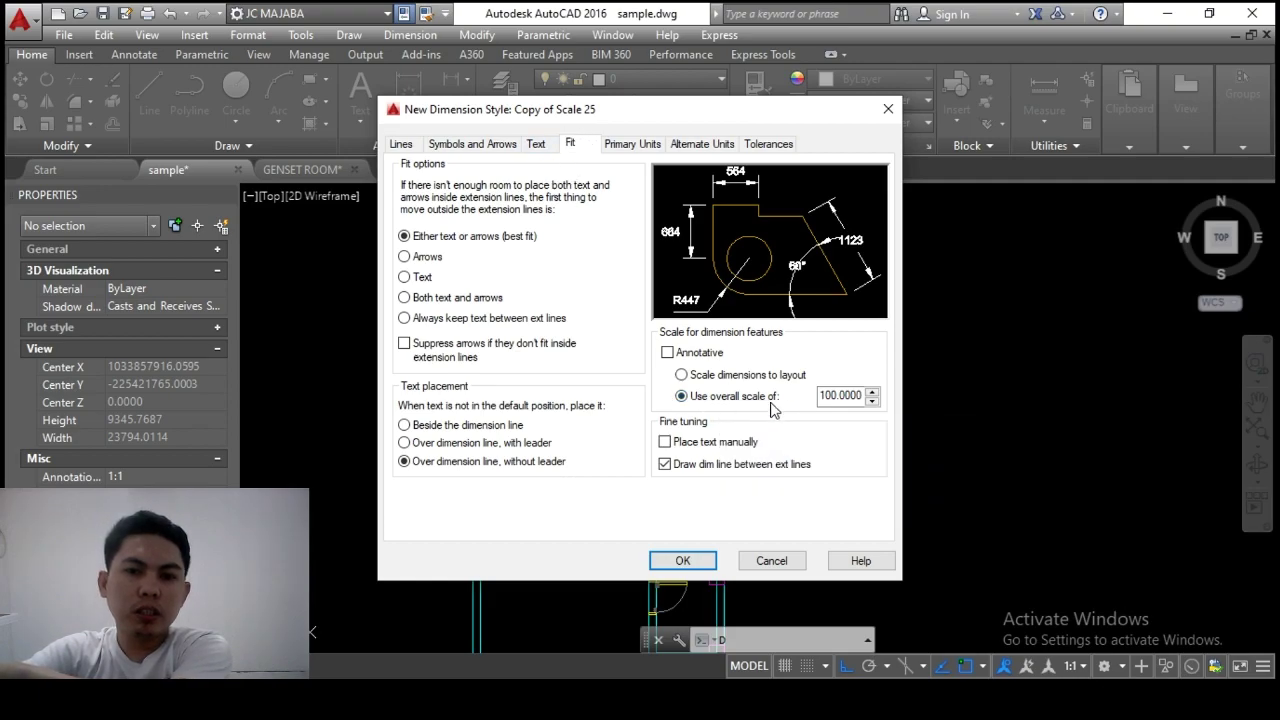
pyautogui.click(830, 396)
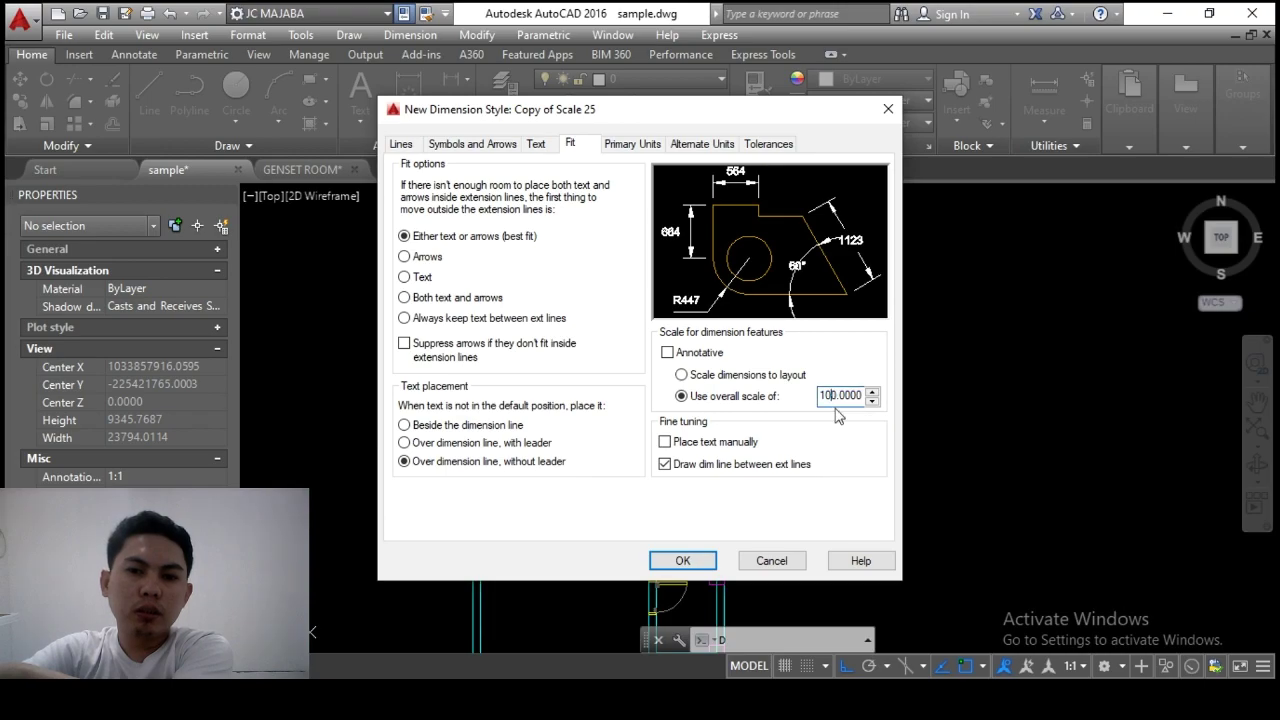
pyautogui.moveTo(838, 396); pyautogui.dragTo(823, 396)
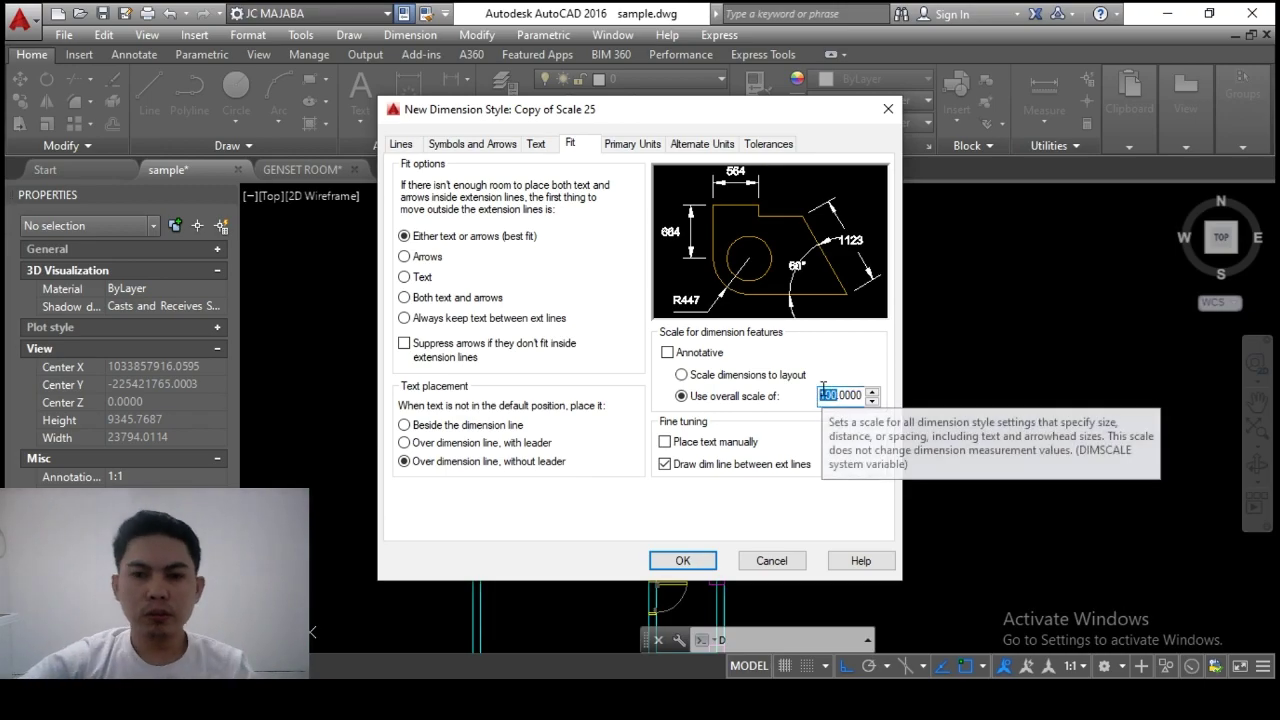
pyautogui.write('25')
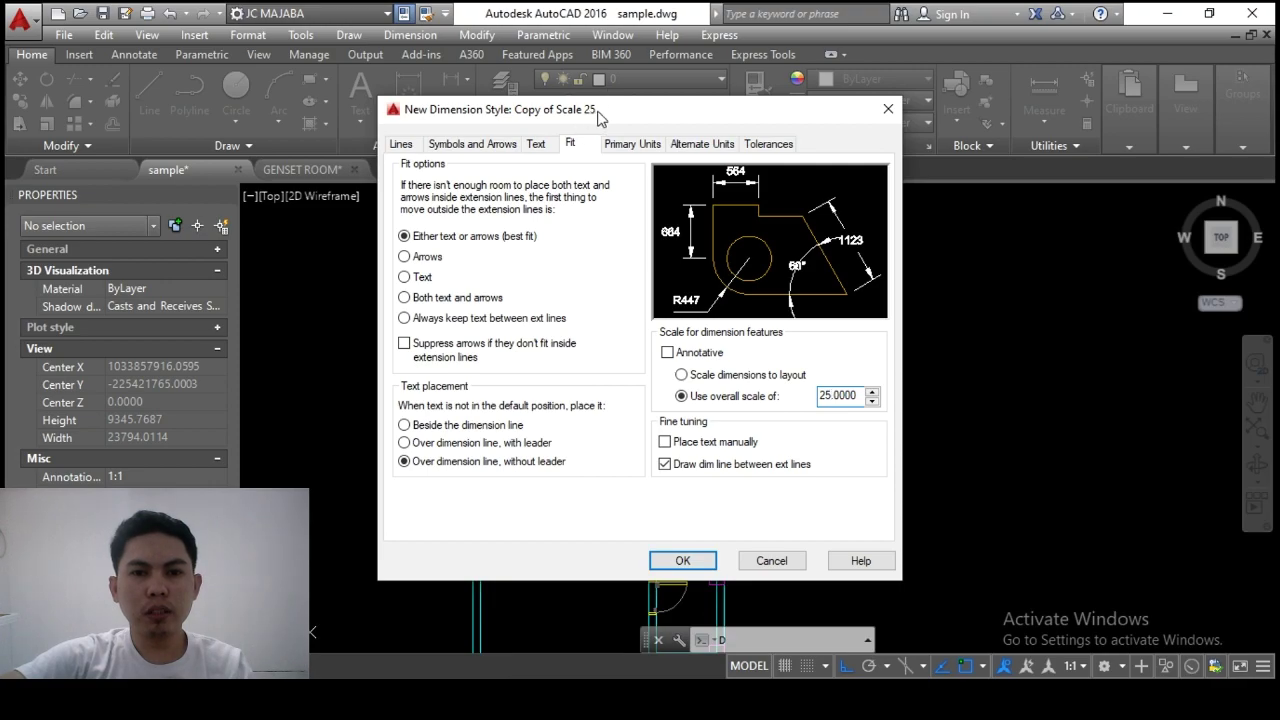
pyautogui.click(682, 562)
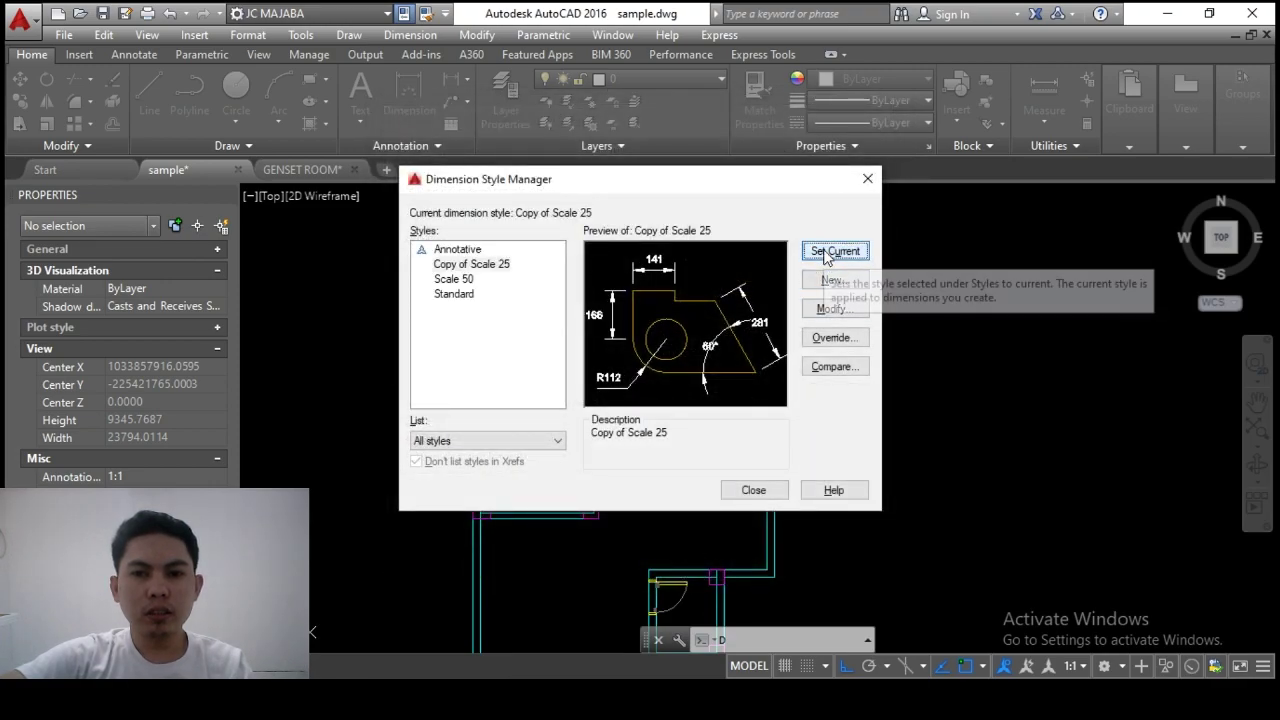
# - Apply the Copy of Scale 25 style to the 4375 dimension from the Annotation dropdown
pyautogui.click(753, 490)
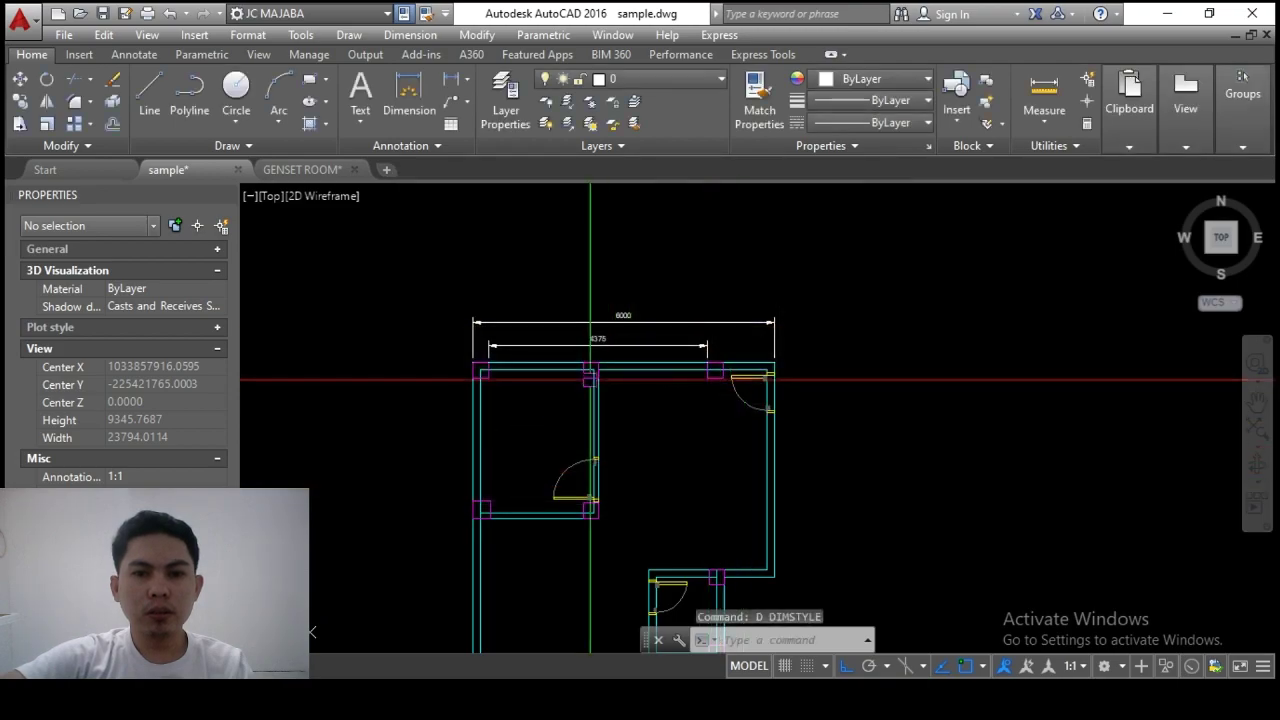
pyautogui.scroll(3, 600, 349)
pyautogui.scroll(1, 640, 370)
pyautogui.scroll(1, 660, 365)
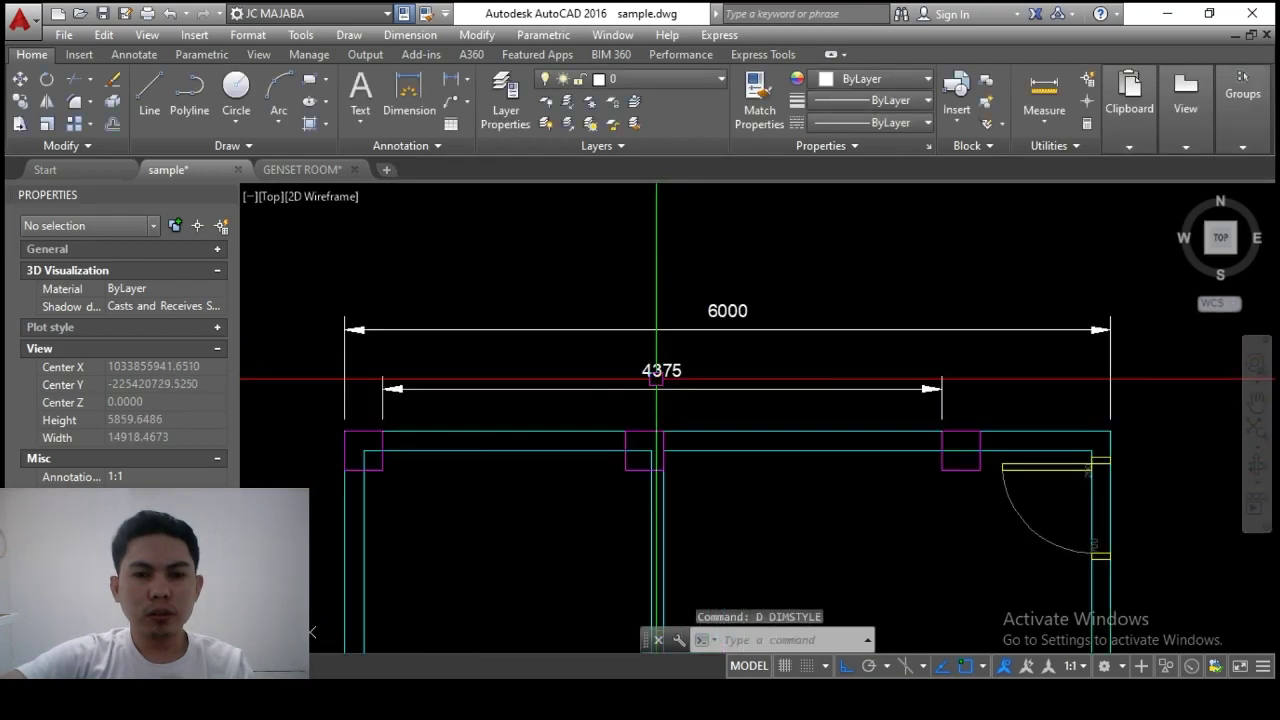
pyautogui.click(665, 362)
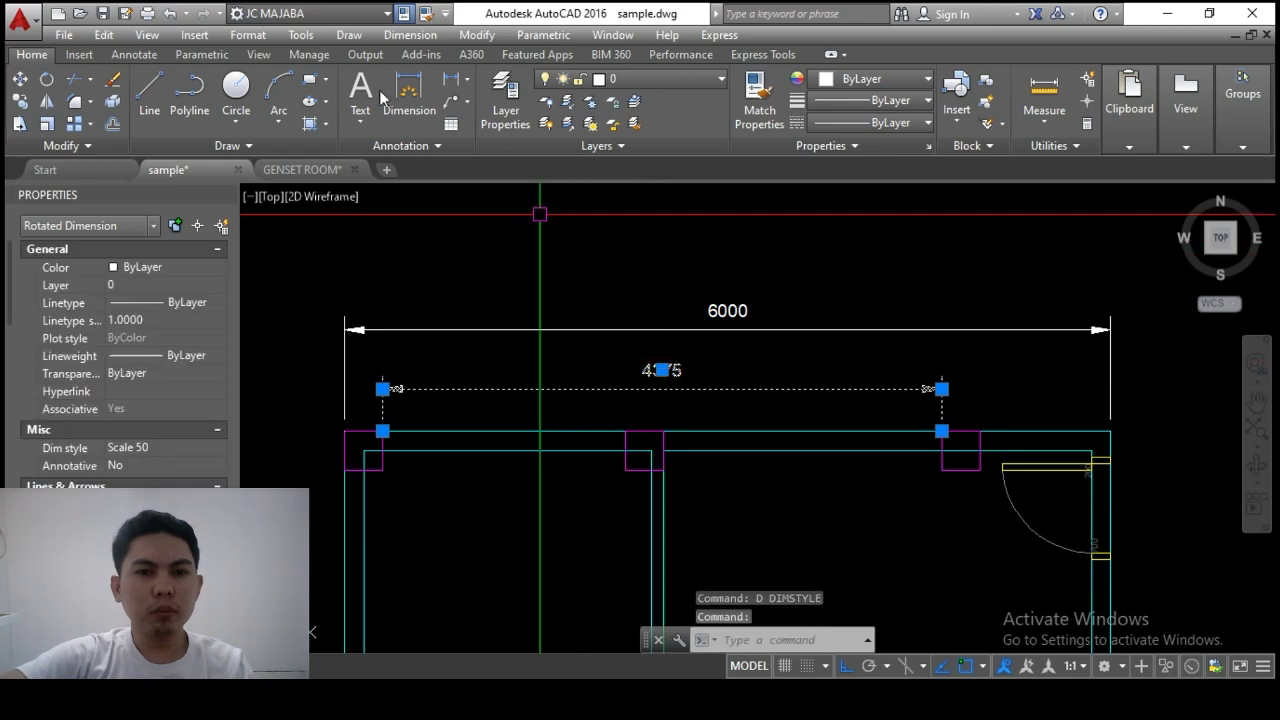
pyautogui.click(420, 145)
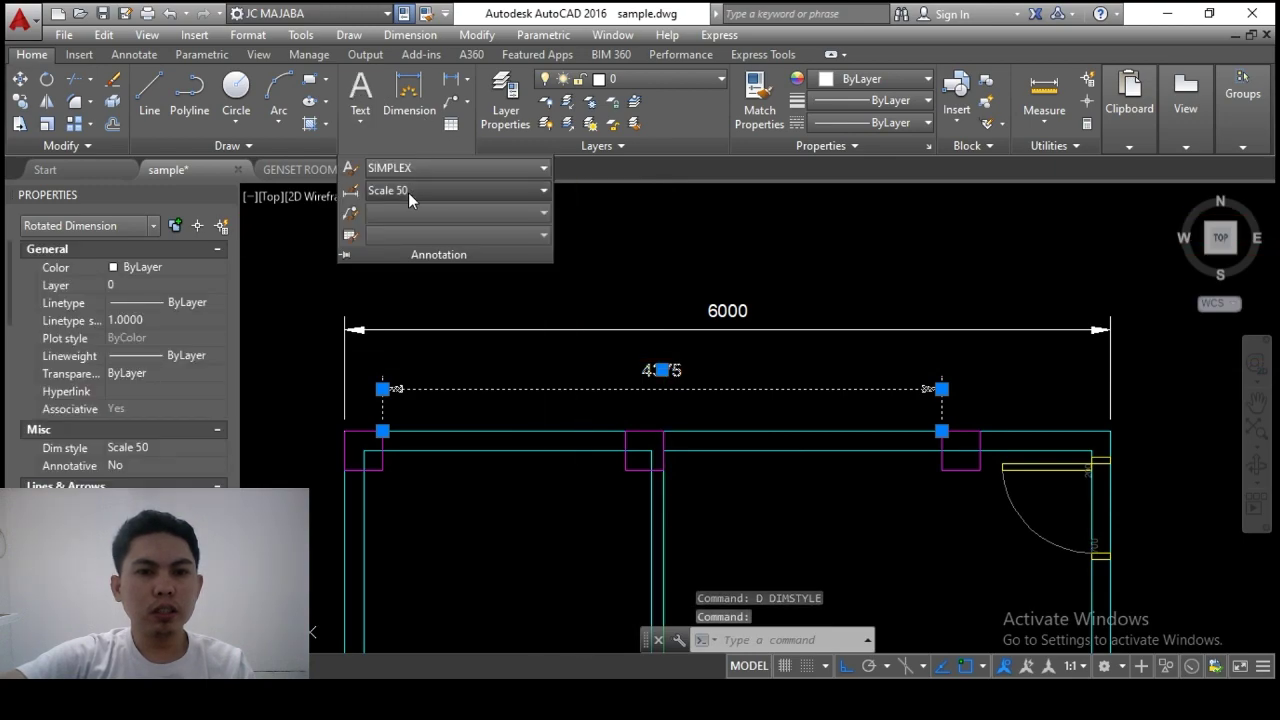
pyautogui.click(408, 192)
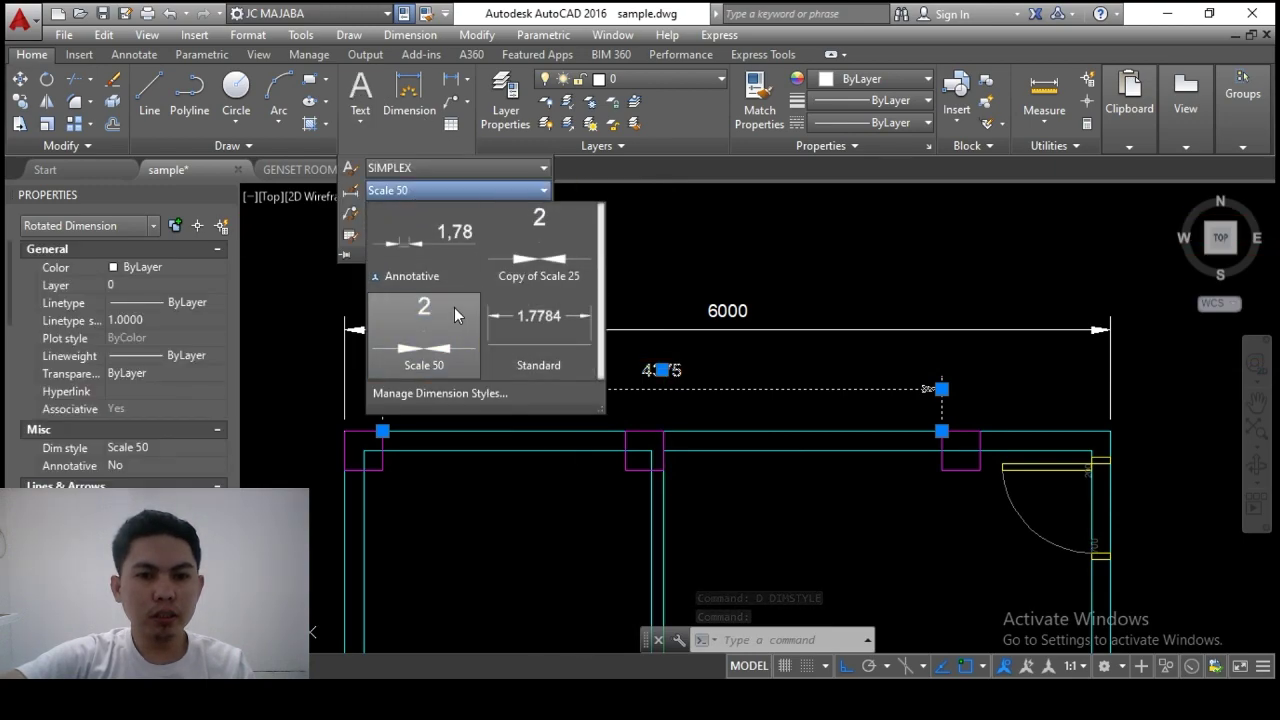
pyautogui.click(549, 256)
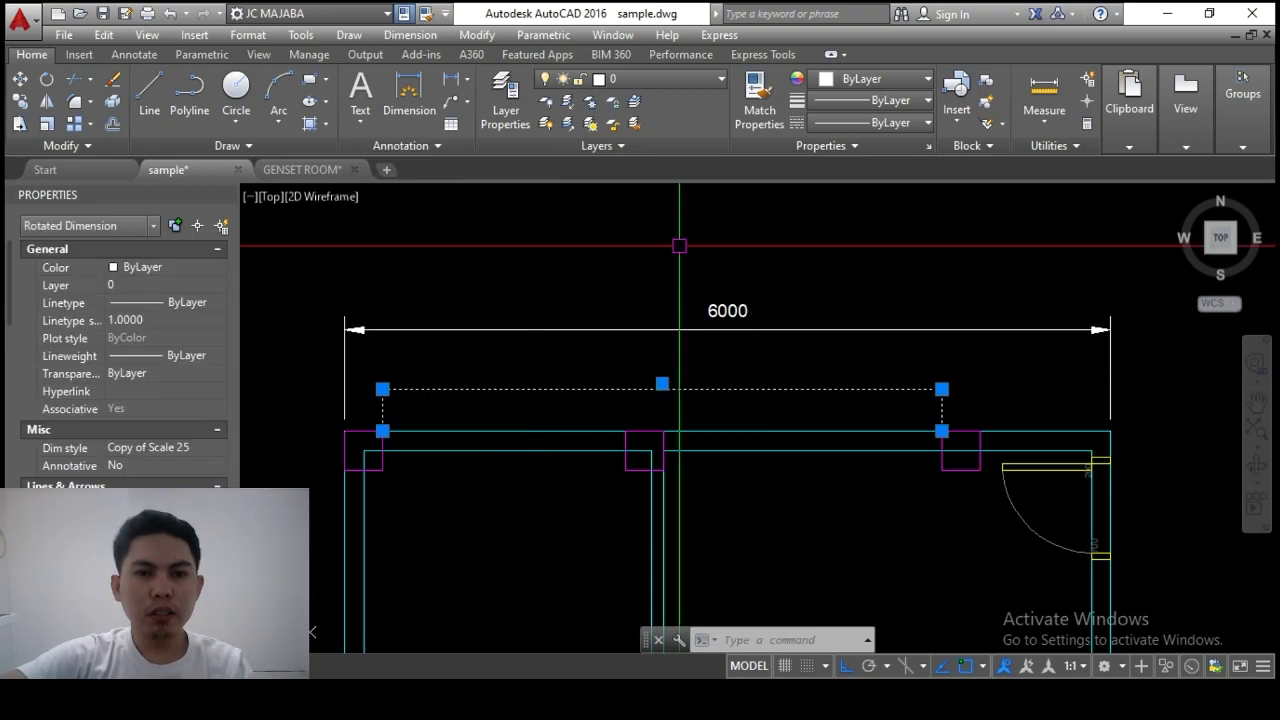
pyautogui.press('Escape')
pyautogui.scroll(3, 677, 380)
pyautogui.moveTo(651, 383)
pyautogui.mouseDown(button='middle')
pyautogui.moveTo(667, 346)
pyautogui.moveTo(639, 366)
pyautogui.mouseUp(button='middle')
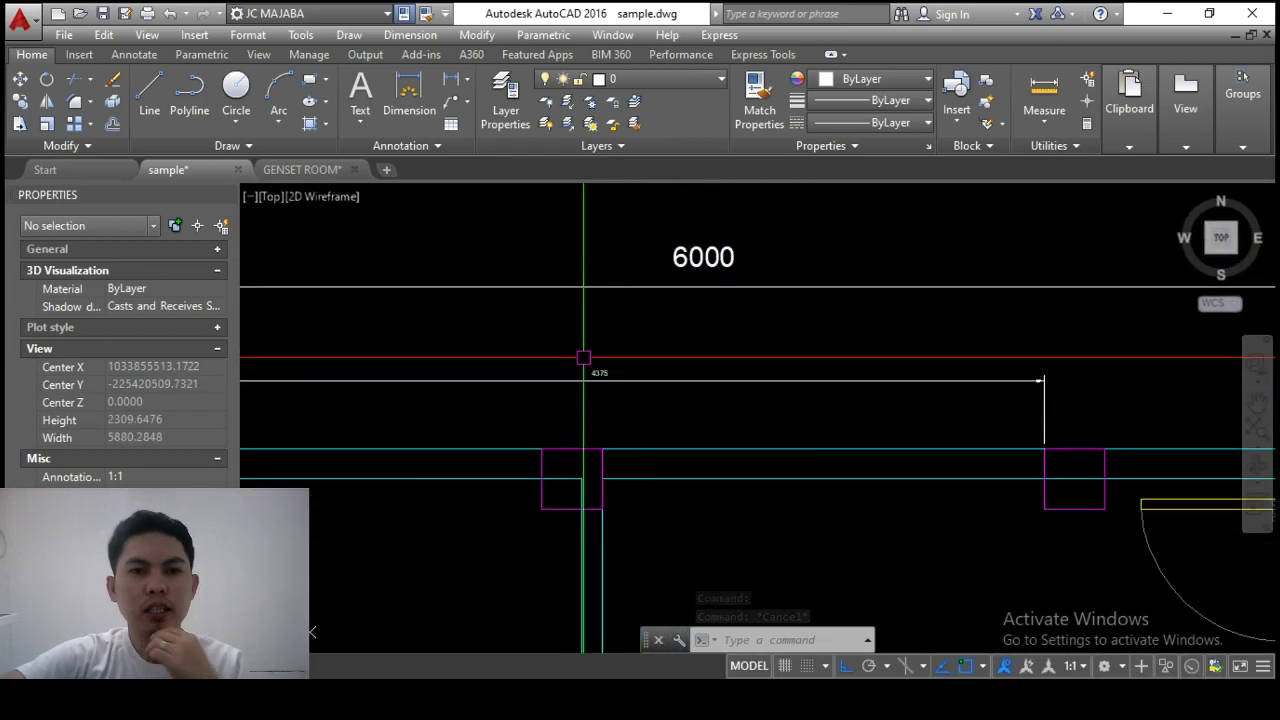
pyautogui.scroll(2, 592, 382)
pyautogui.scroll(-4, 593, 368)
pyautogui.scroll(2, 631, 396)
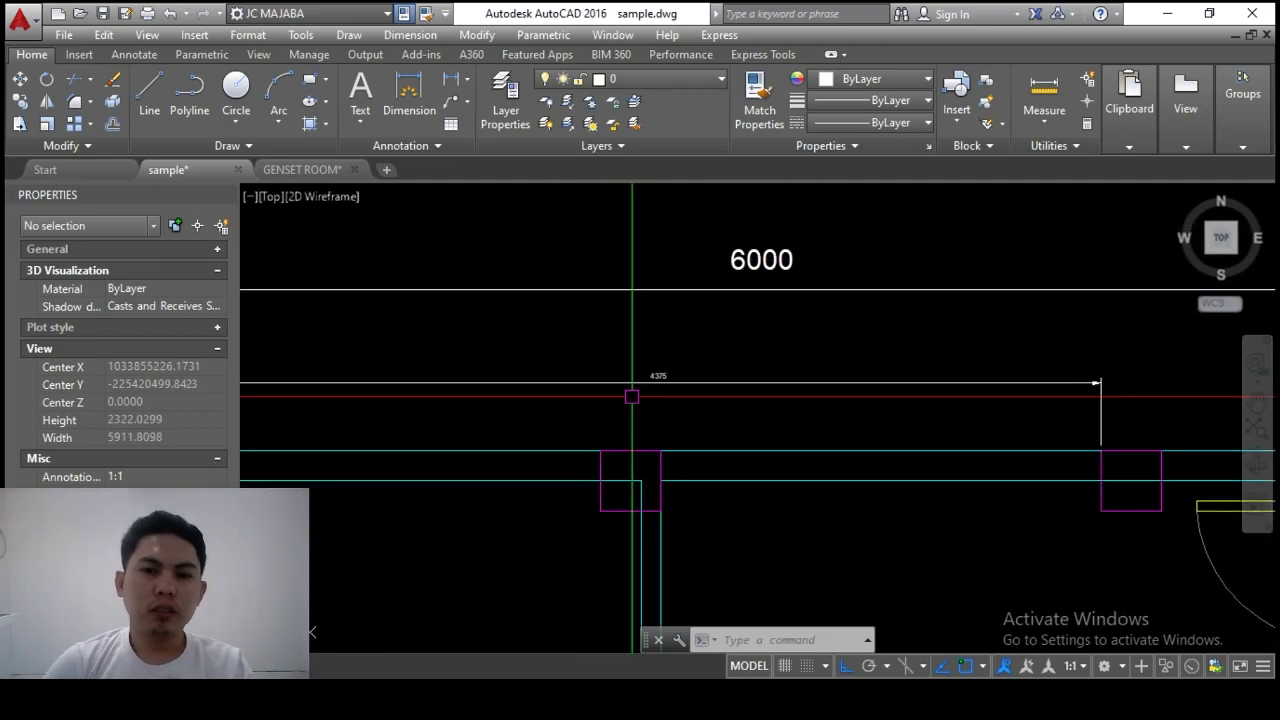
pyautogui.scroll(-2, 640, 396)
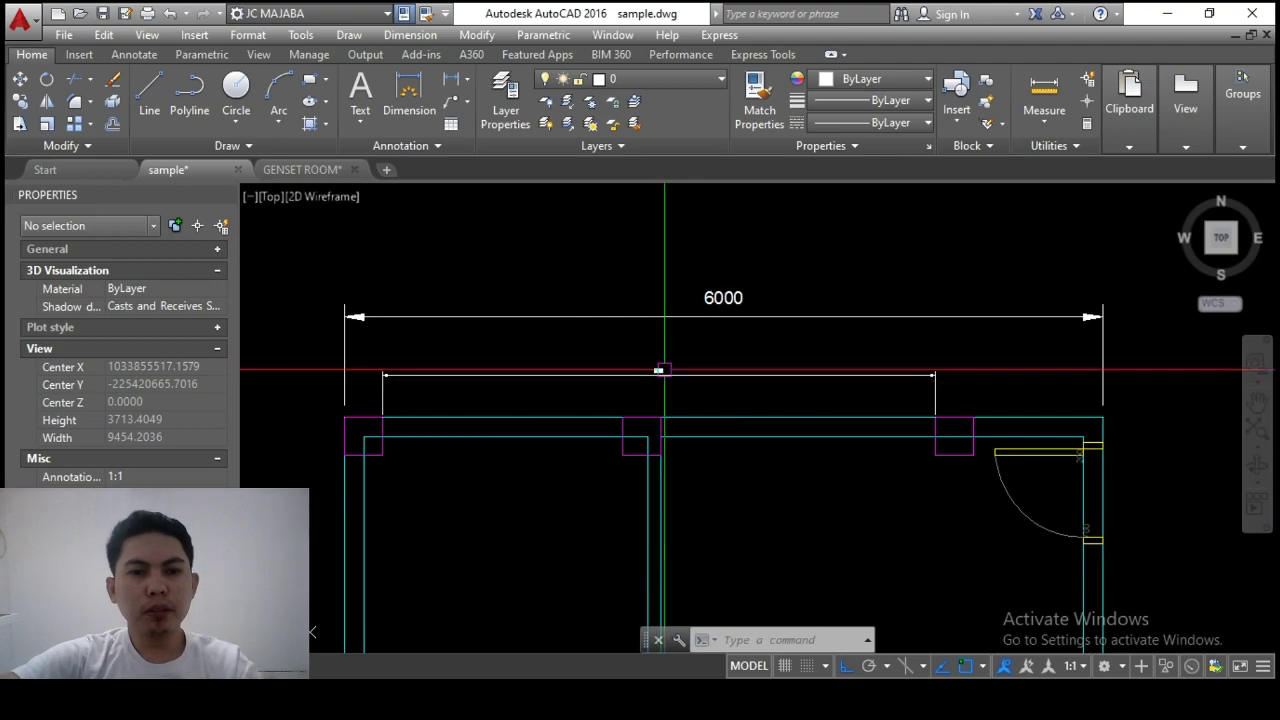
pyautogui.scroll(4, 676, 390)
pyautogui.scroll(-2, 672, 365)
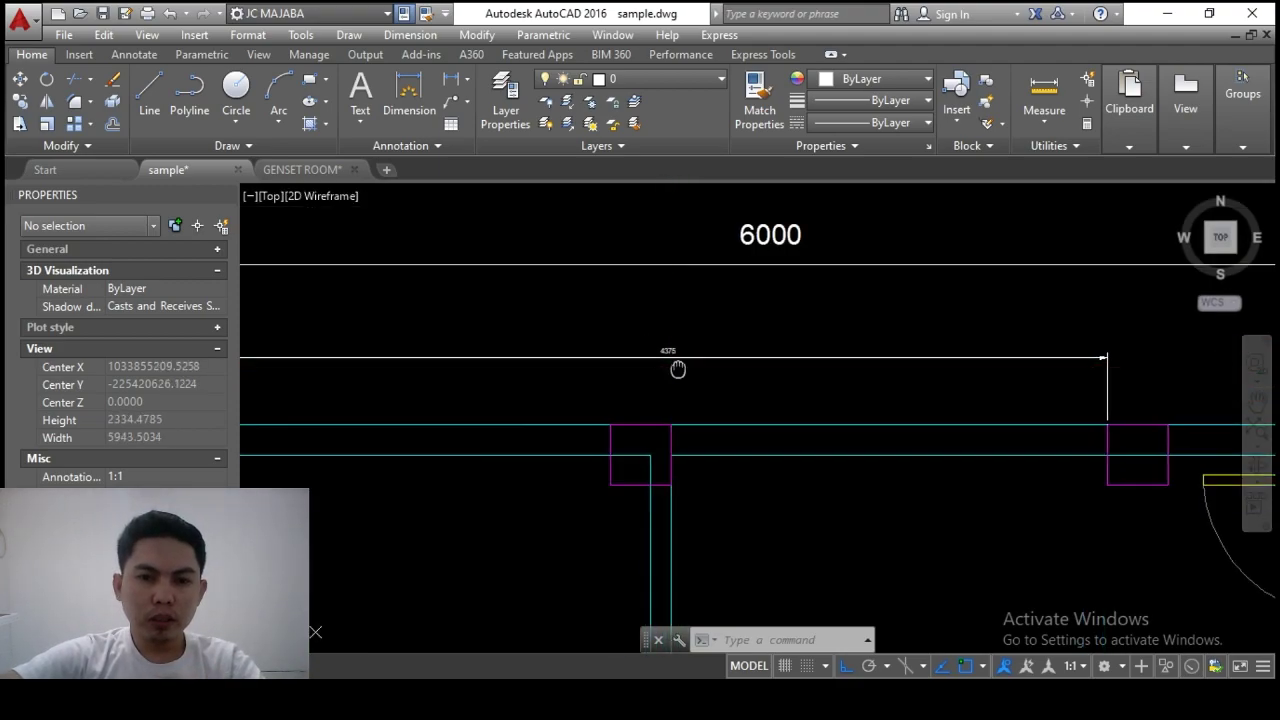
pyautogui.moveTo(674, 371); pyautogui.dragTo(740, 340, button='middle')
pyautogui.scroll(-1, 740, 340)
pyautogui.scroll(1, 735, 338)
pyautogui.scroll(4, 714, 343)
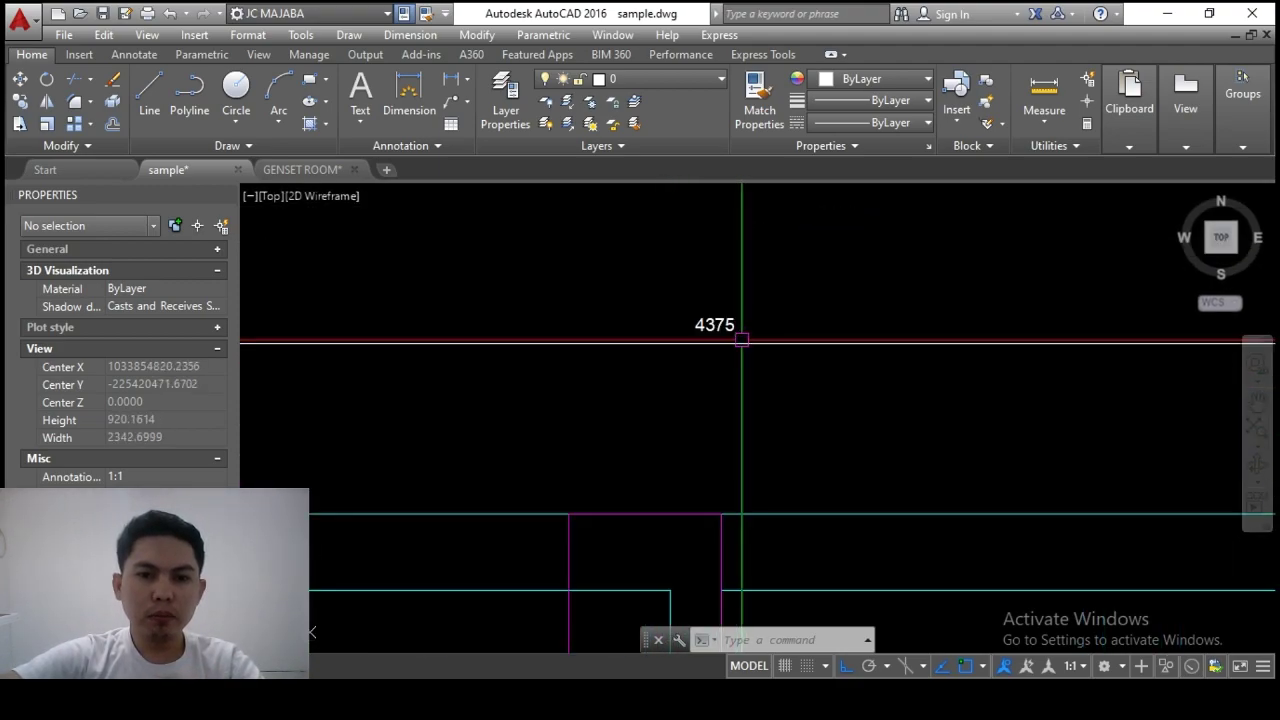
pyautogui.scroll(-3, 700, 312)
pyautogui.scroll(-3, 686, 294)
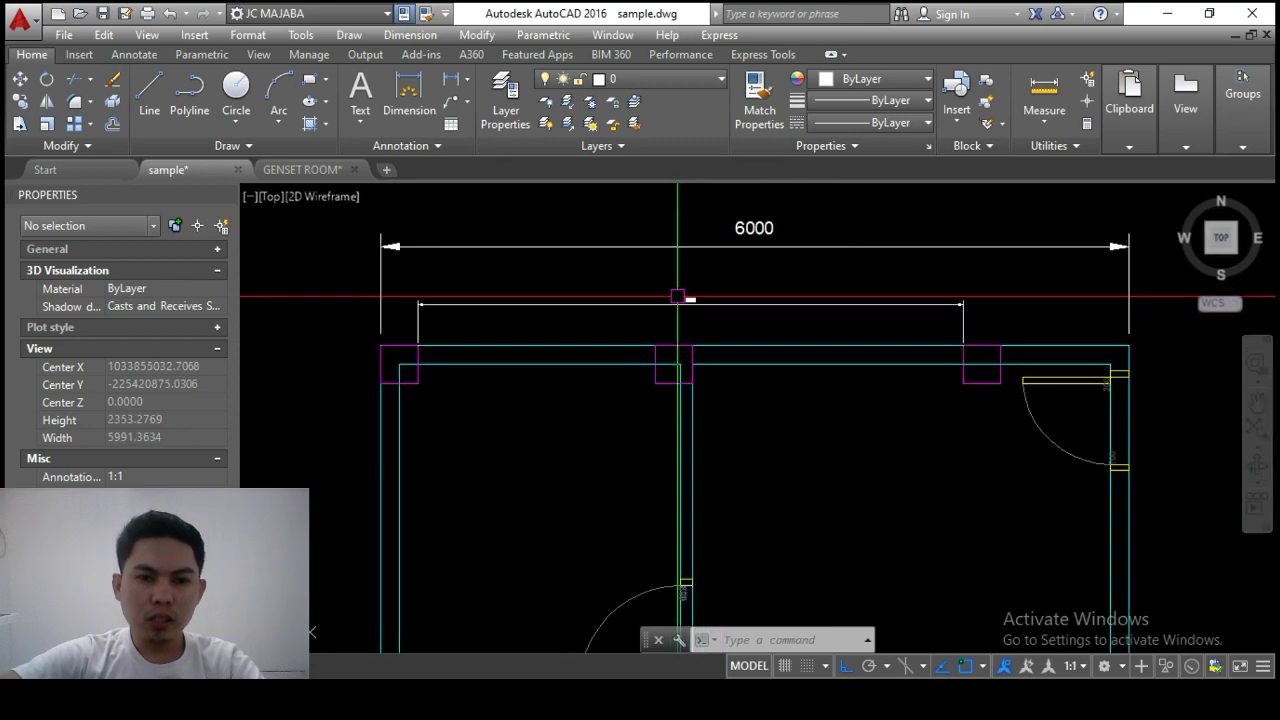
pyautogui.scroll(2, 700, 340)
pyautogui.scroll(2, 694, 300)
pyautogui.scroll(2, 743, 314)
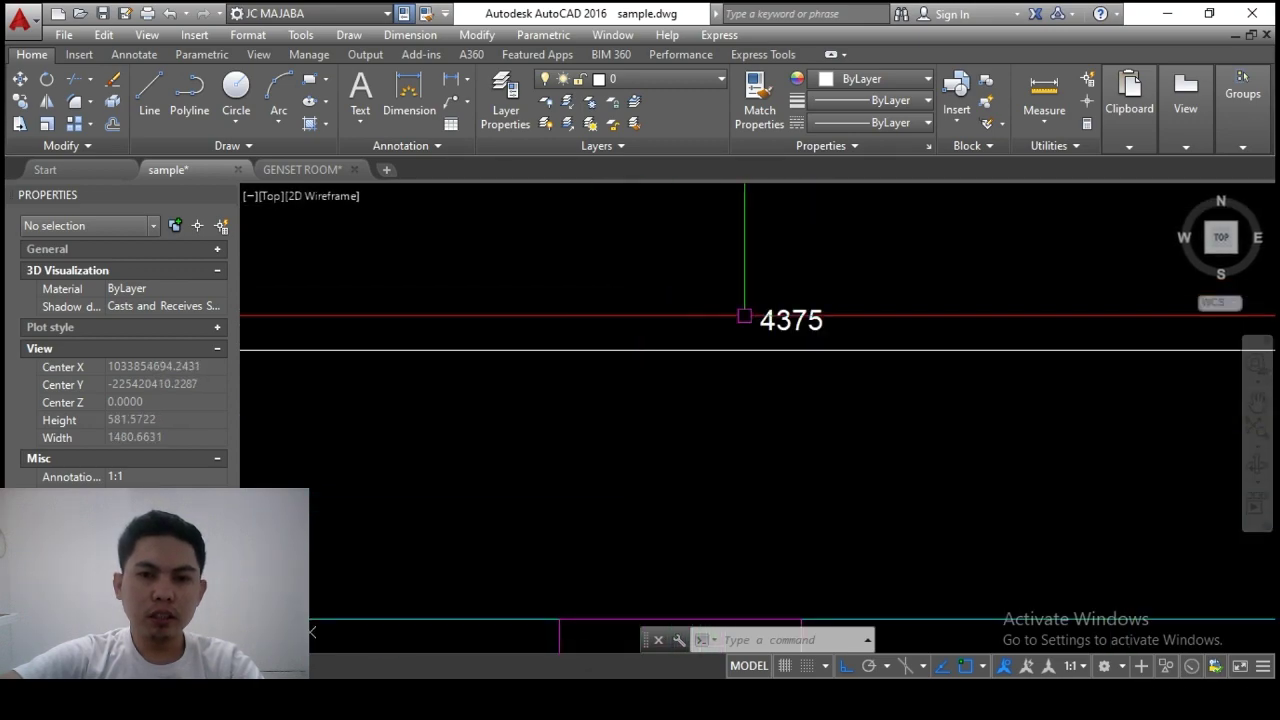
pyautogui.scroll(-2, 754, 313)
pyautogui.scroll(2, 720, 316)
pyautogui.scroll(3, 690, 330)
pyautogui.scroll(-4, 665, 328)
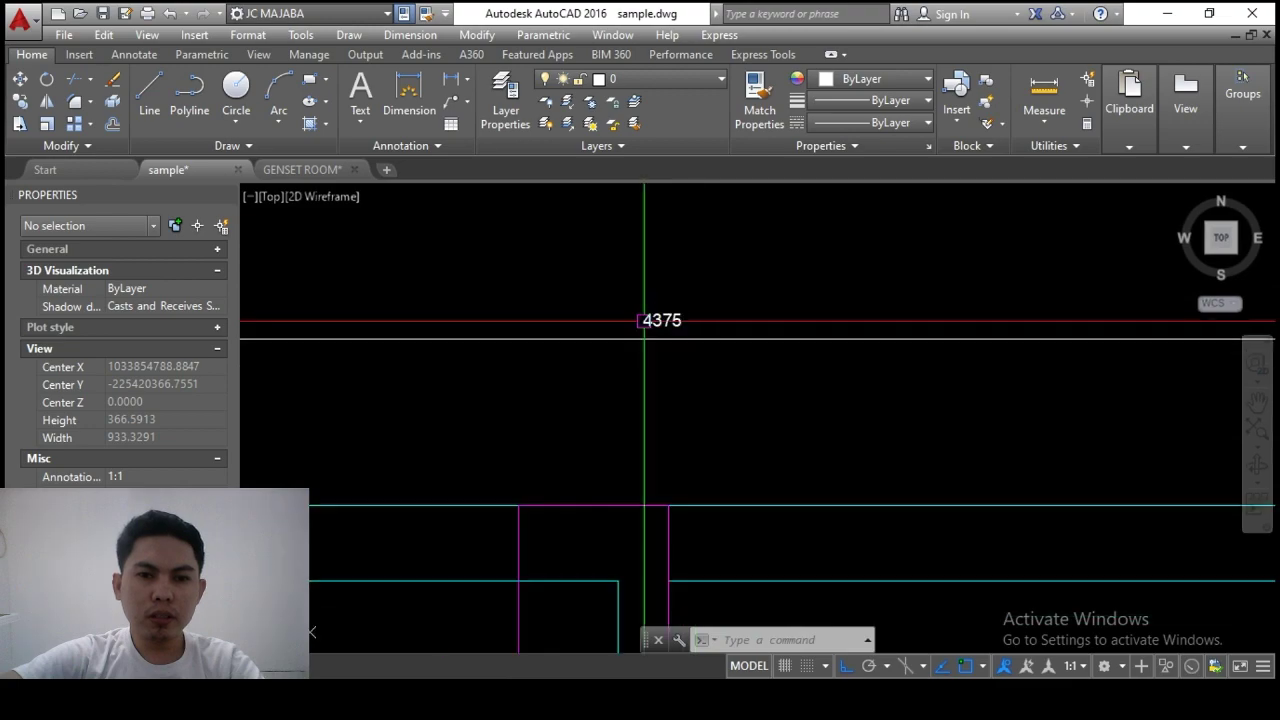
pyautogui.scroll(3, 660, 326)
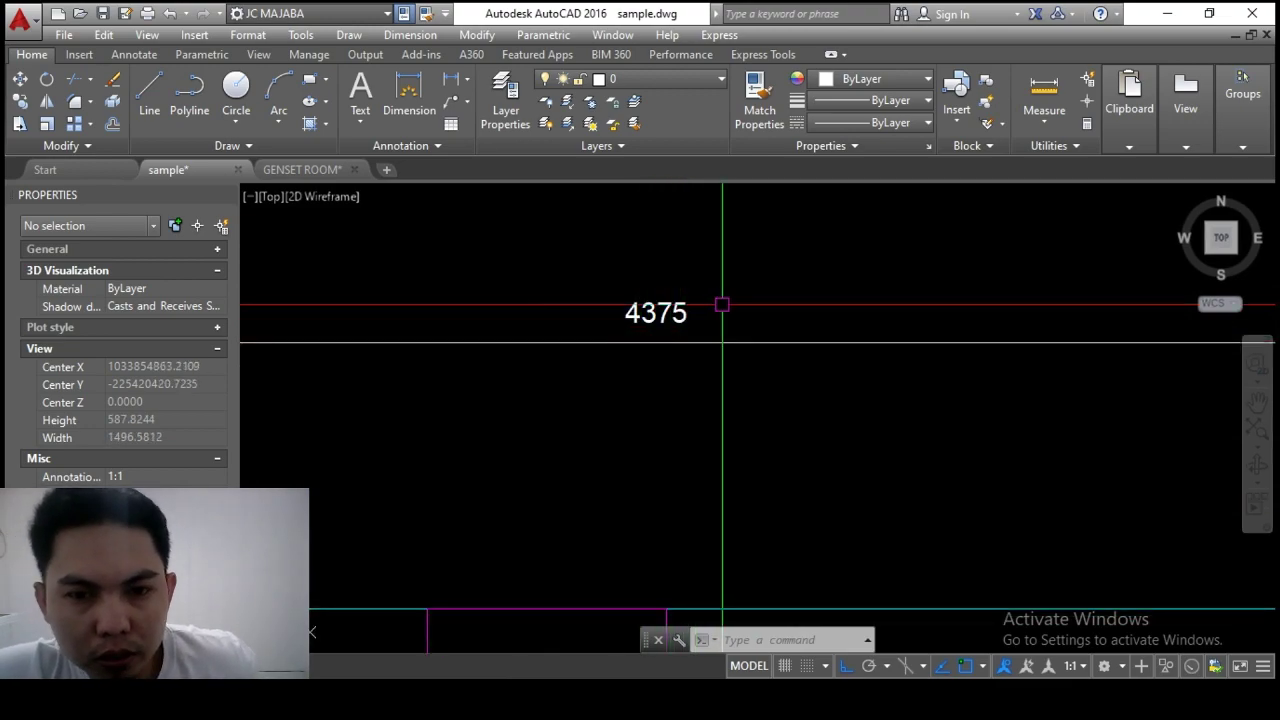
pyautogui.scroll(-2, 722, 312)
pyautogui.scroll(-5, 722, 312)
pyautogui.scroll(-1, 730, 310)
pyautogui.scroll(3, 745, 308)
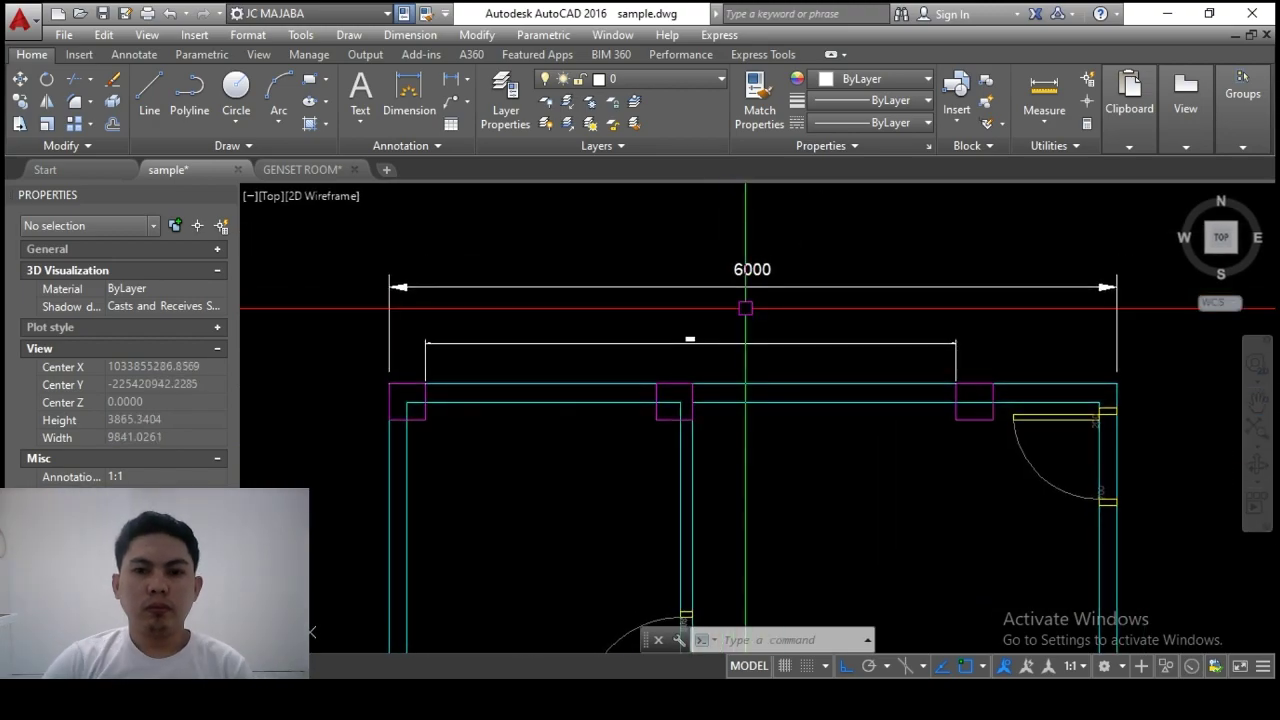
# - Undo the style change with U and zoom out to compare the 4375 and 6000 dimensions
pyautogui.write('u')
pyautogui.press('Return')
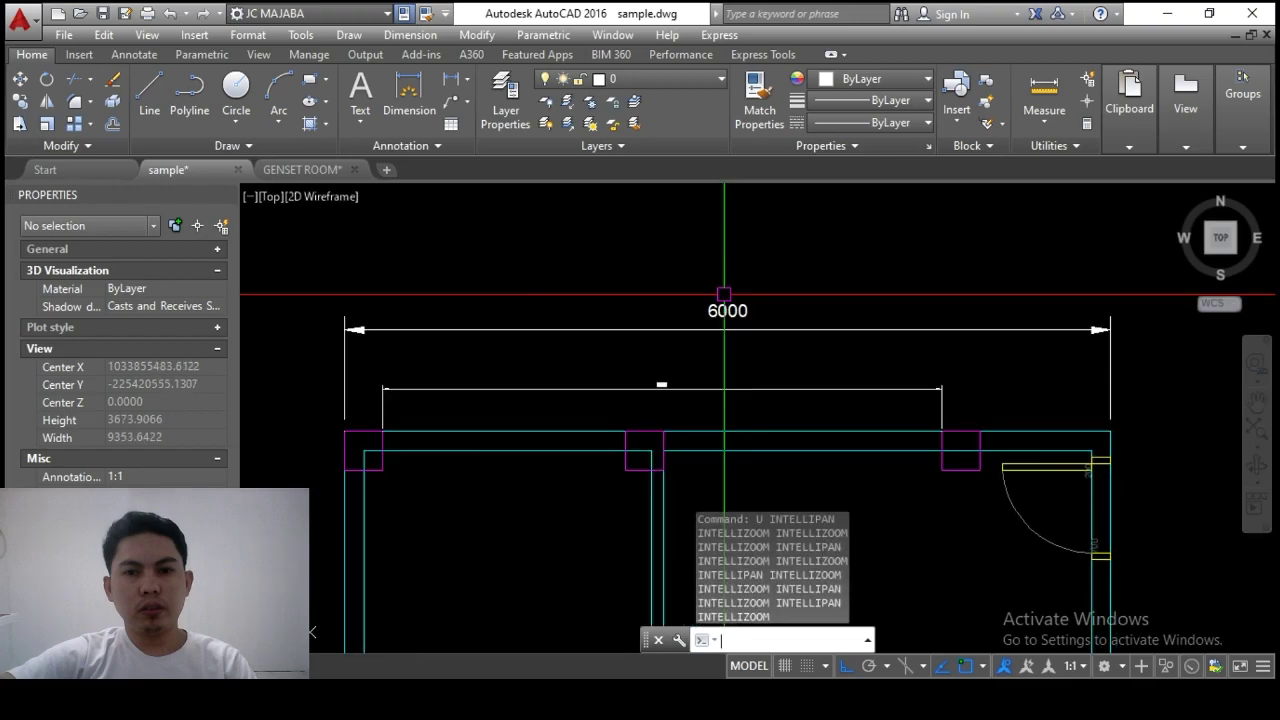
pyautogui.scroll(-2, 691, 328)
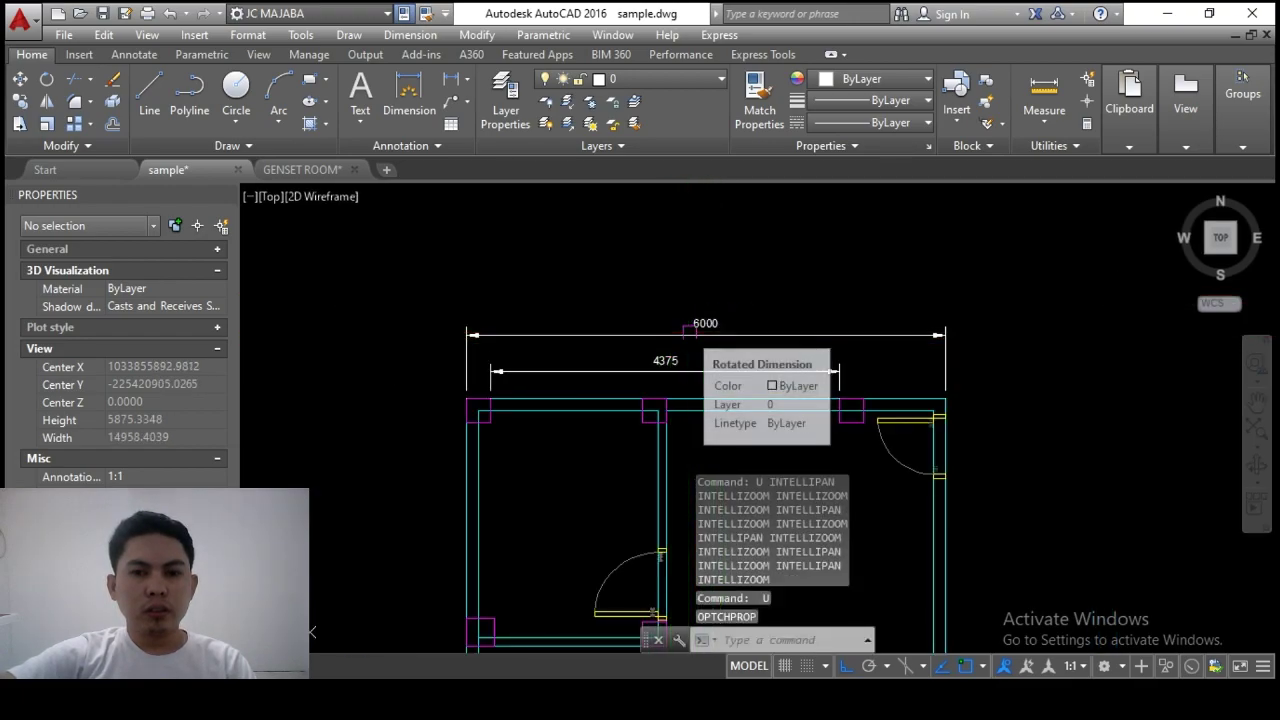
pyautogui.press('Escape')
pyautogui.scroll(2, 713, 367)
pyautogui.moveTo(713, 367); pyautogui.dragTo(715, 360, button='middle')
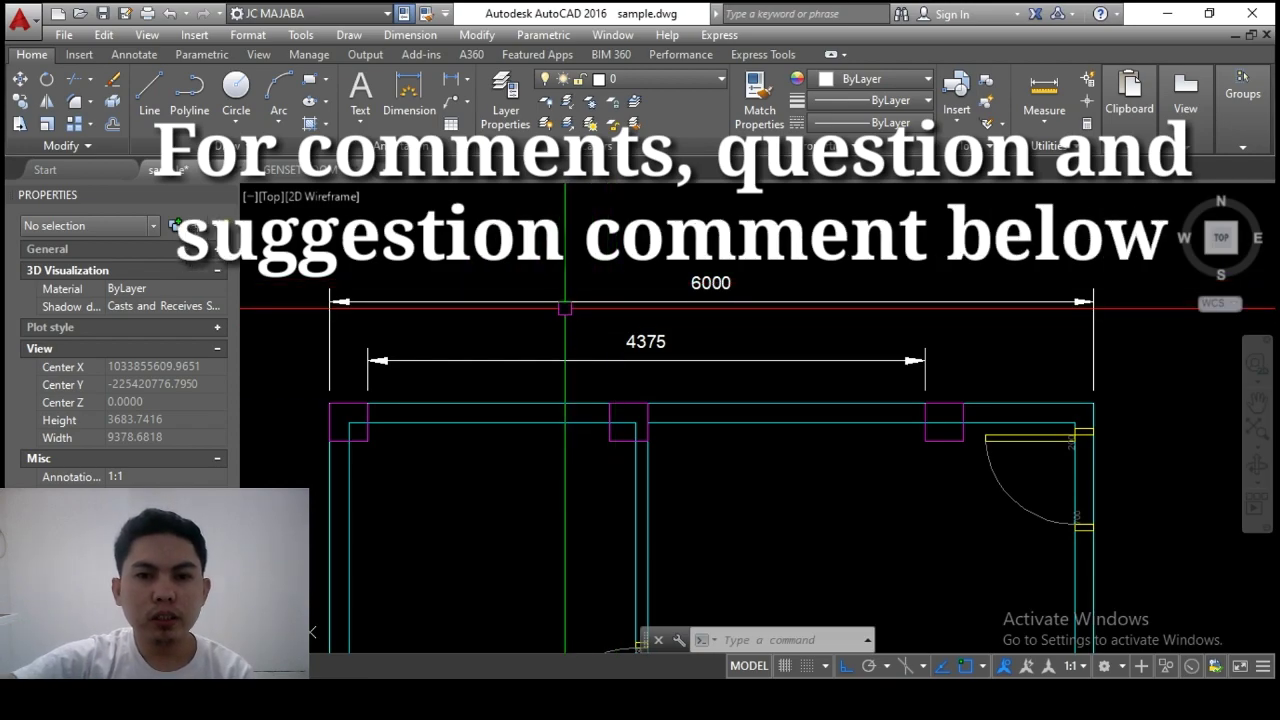
pyautogui.scroll(-2, 570, 325)
pyautogui.scroll(2, 794, 329)
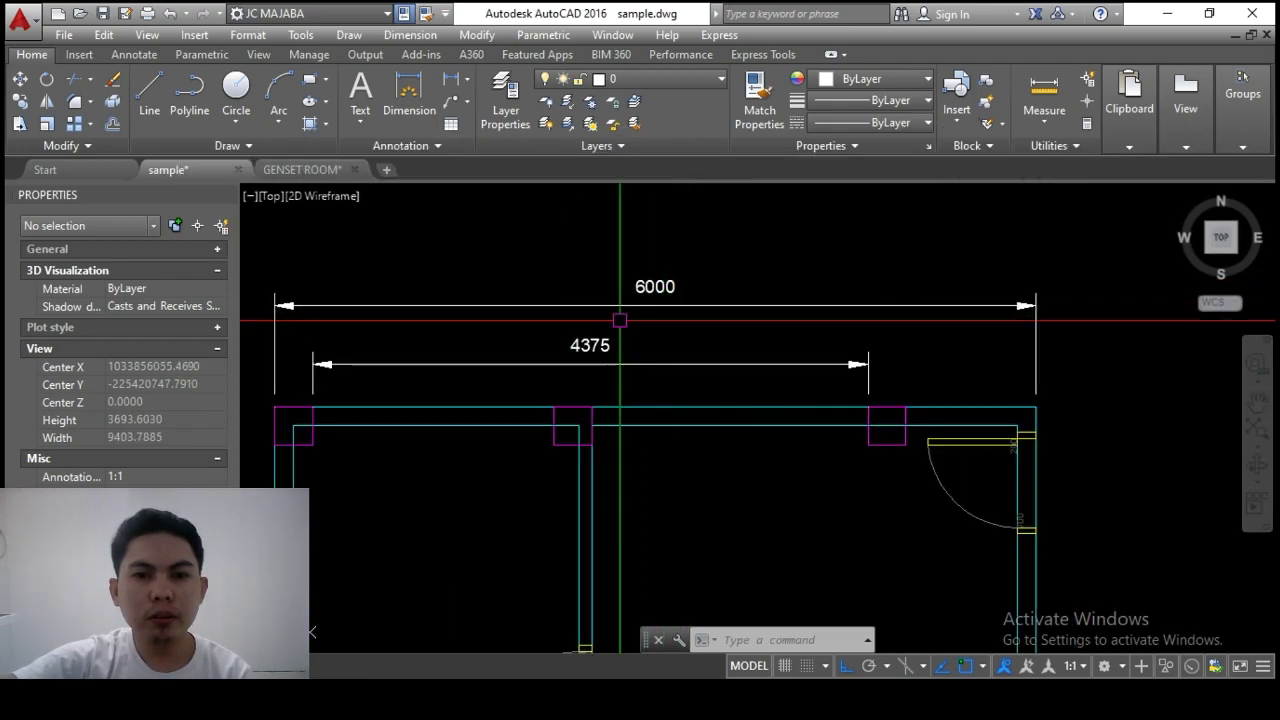
pyautogui.moveTo(791, 331); pyautogui.dragTo(760, 320, button='middle')
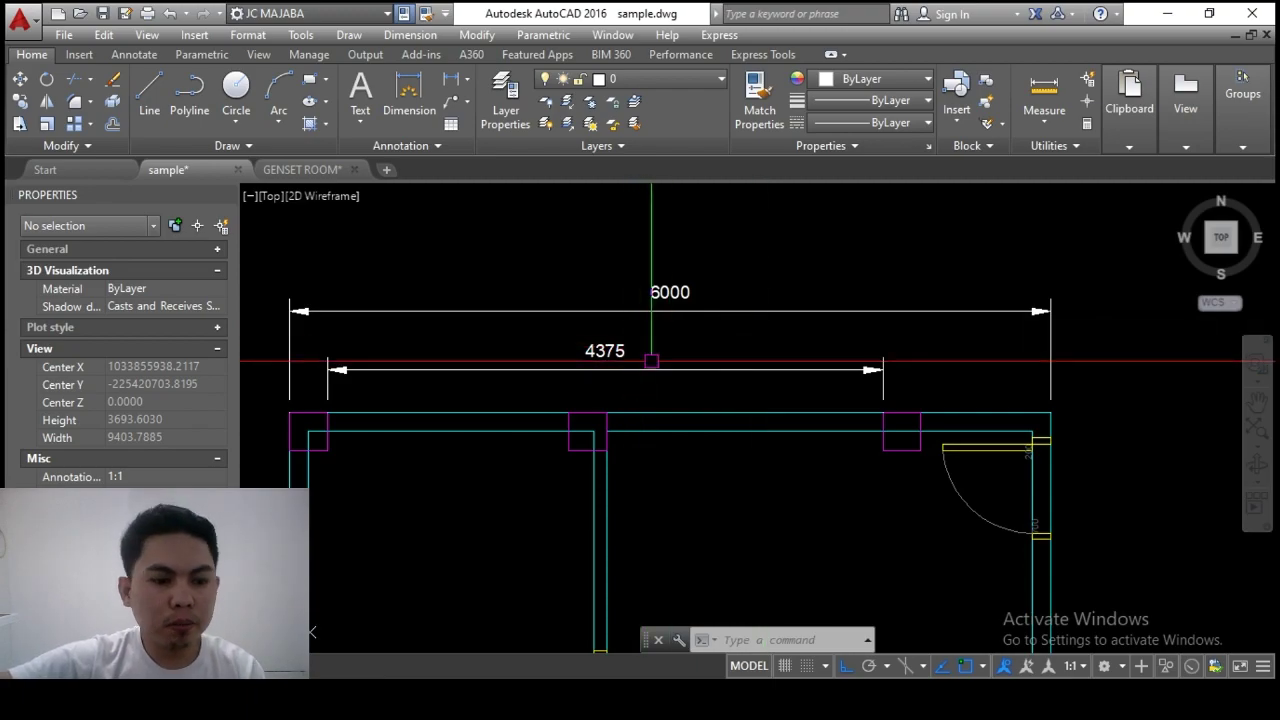
pyautogui.press('Escape')
pyautogui.press('Escape')
pyautogui.moveTo(660, 316)
pyautogui.mouseDown(button='middle')
pyautogui.moveTo(697, 328)
pyautogui.moveTo(679, 297)
pyautogui.mouseUp(button='middle')
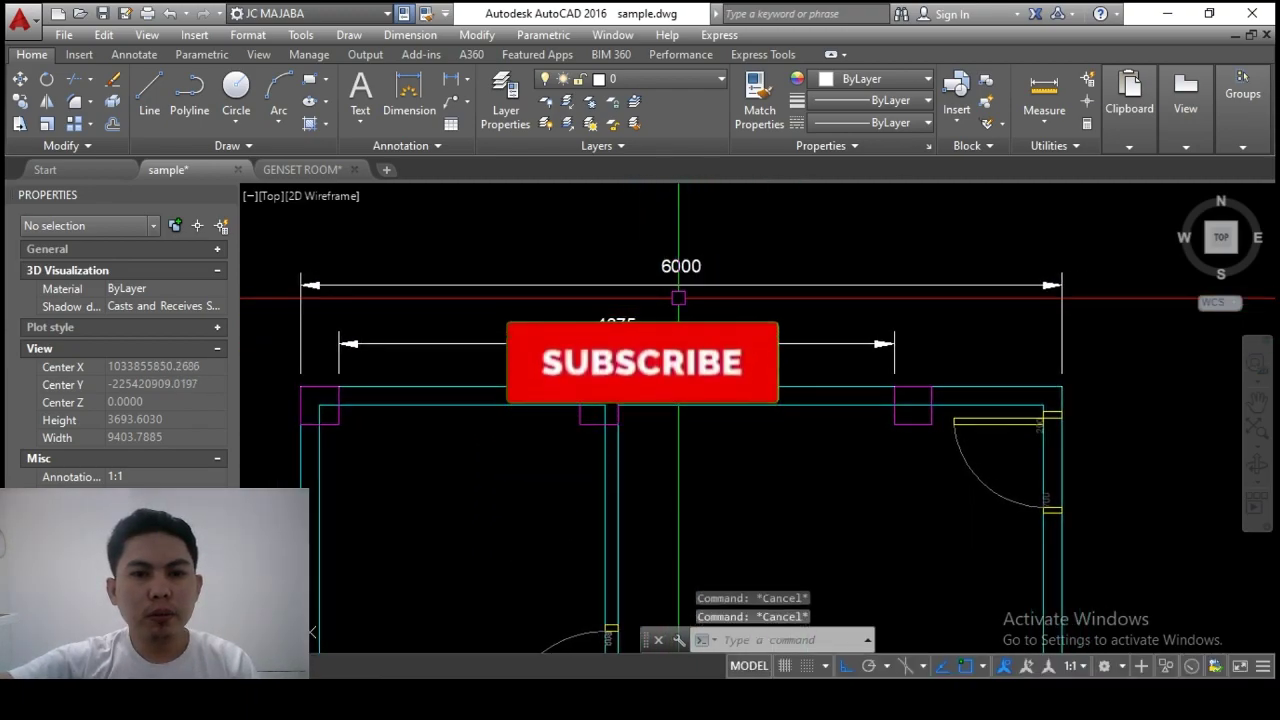
pyautogui.press('Escape')
pyautogui.moveTo(642, 305); pyautogui.dragTo(656, 299, button='middle')
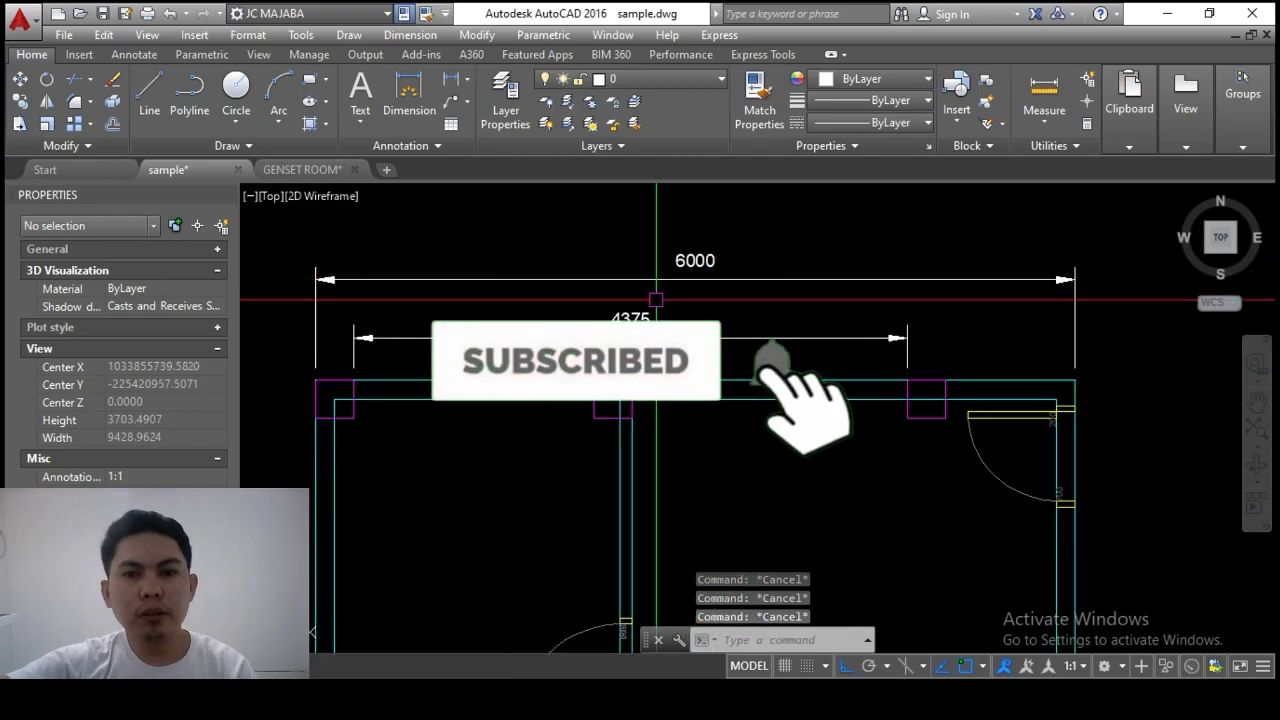